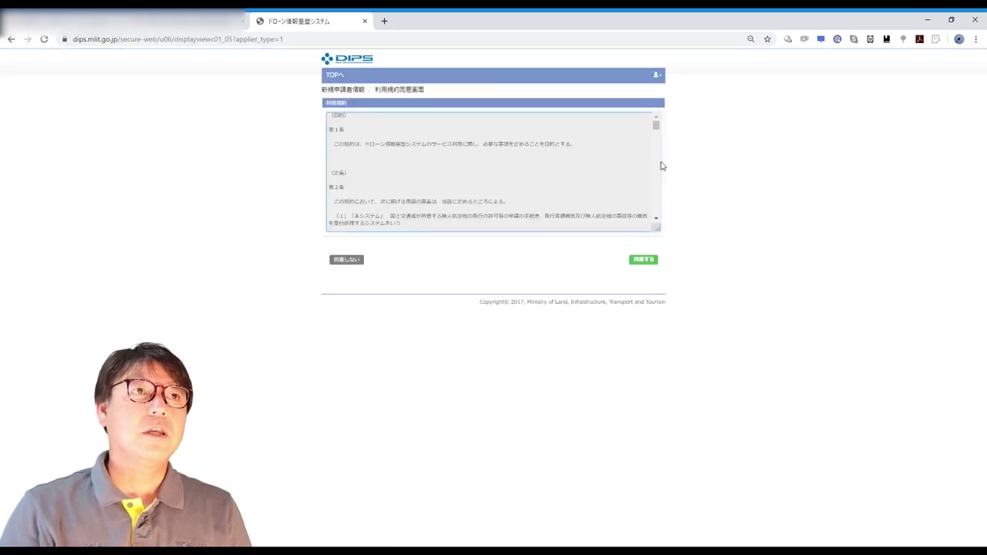
# Step: Agree to the terms to view the individual applicant registration form, and cancel back to the portal page
pyautogui.moveTo(657, 125); pyautogui.dragTo(656, 229)
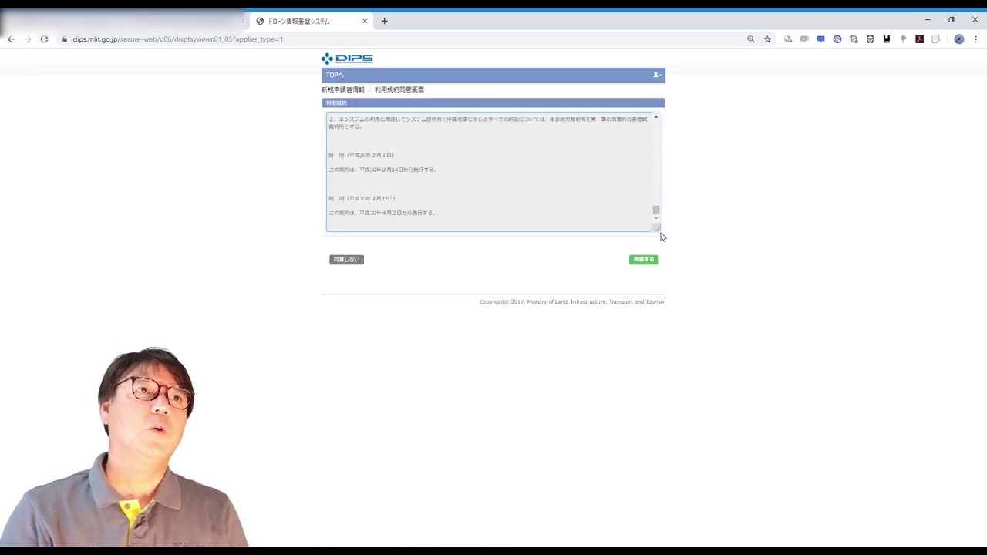
pyautogui.click(652, 260)
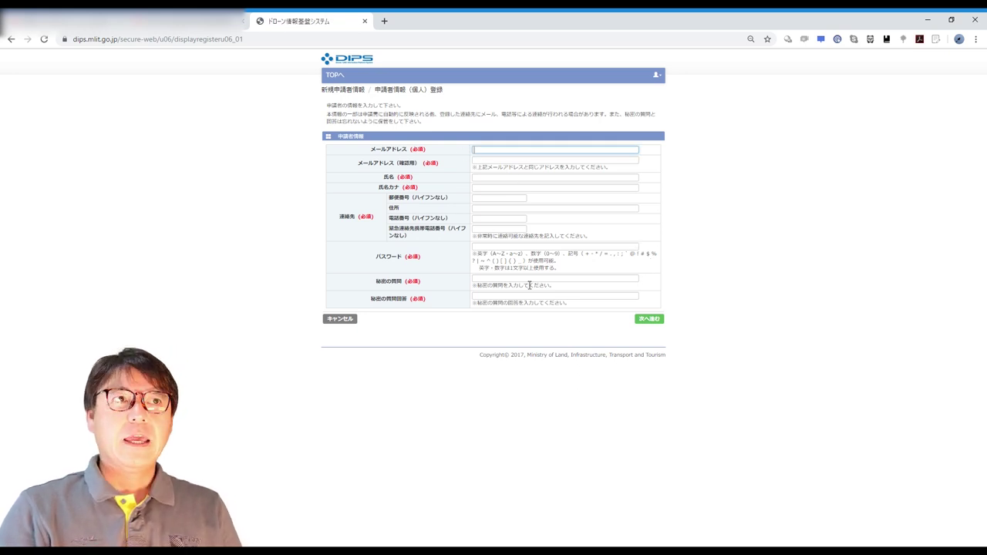
pyautogui.click(345, 323)
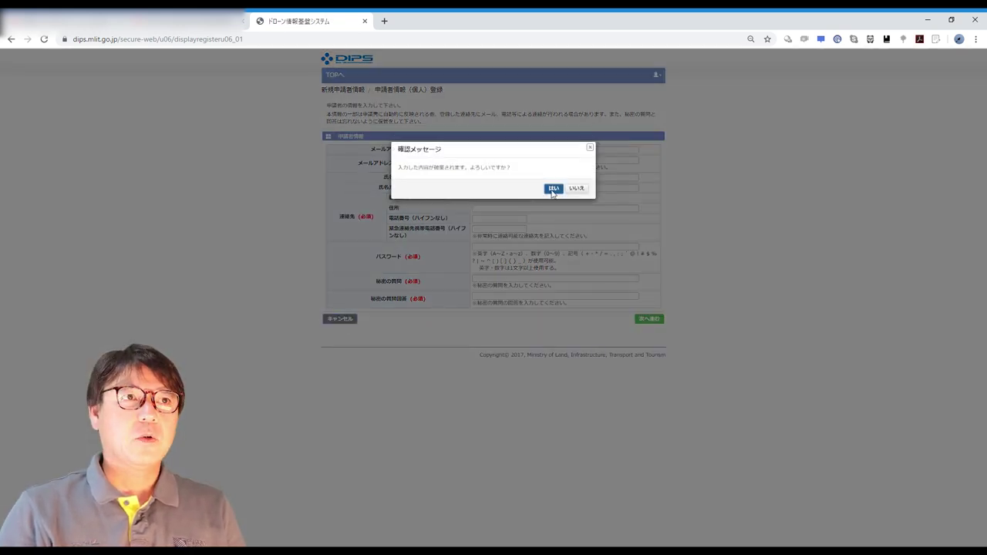
pyautogui.click(555, 189)
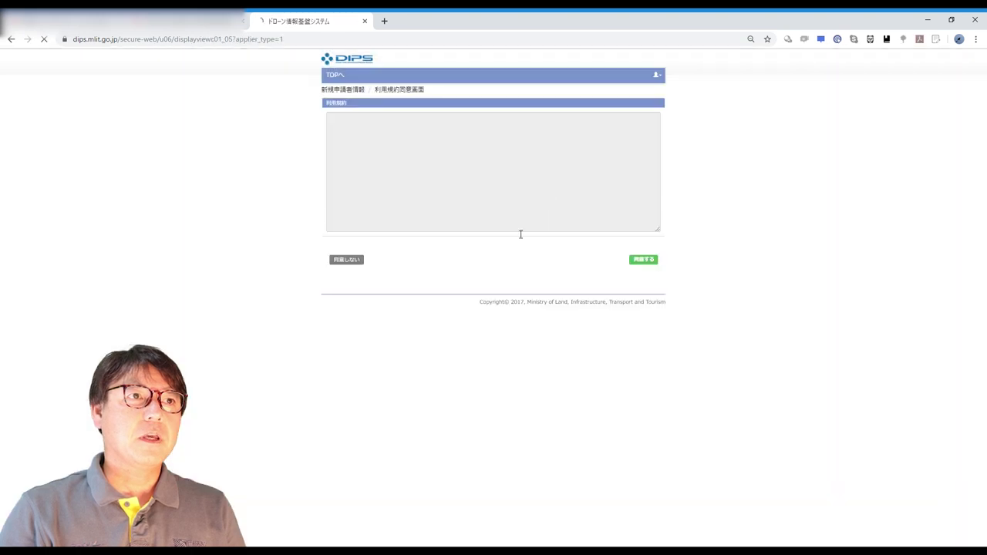
pyautogui.click(356, 265)
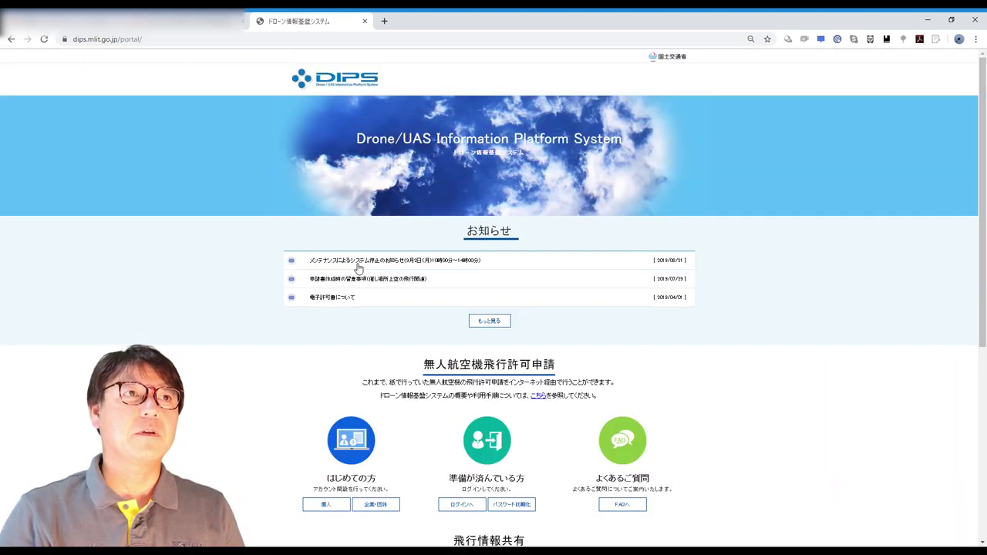
# Step: View the company/organization (企業・団体) applicant registration form after agreeing to its terms, and return to the portal without registering
pyautogui.scroll(-2, 378, 404)
pyautogui.click(381, 409)
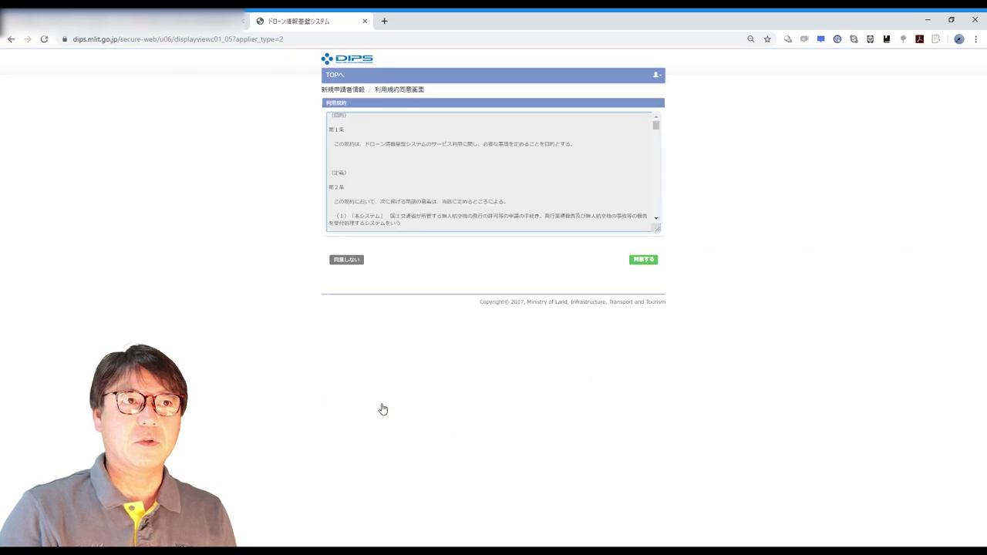
pyautogui.click(640, 262)
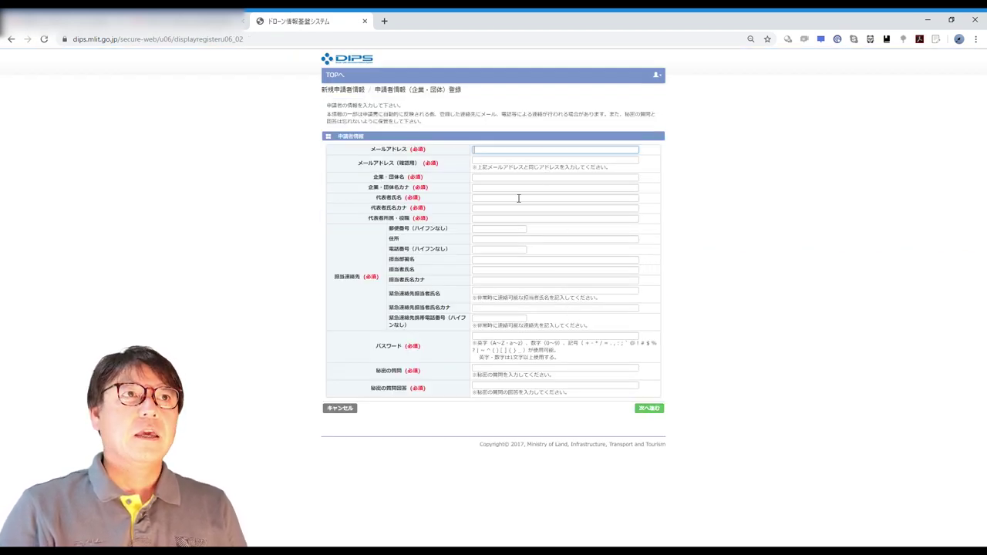
pyautogui.click(344, 410)
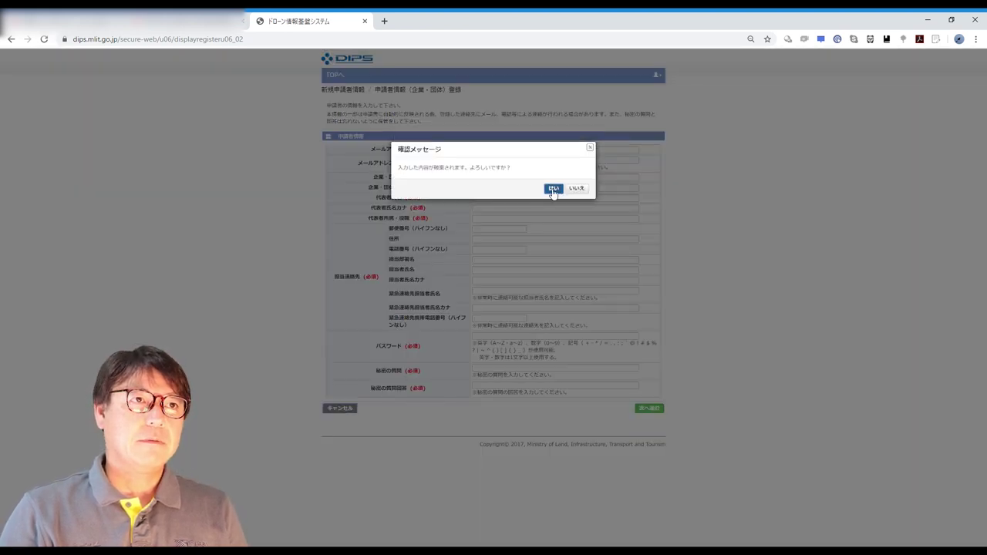
pyautogui.click(552, 189)
pyautogui.click(343, 259)
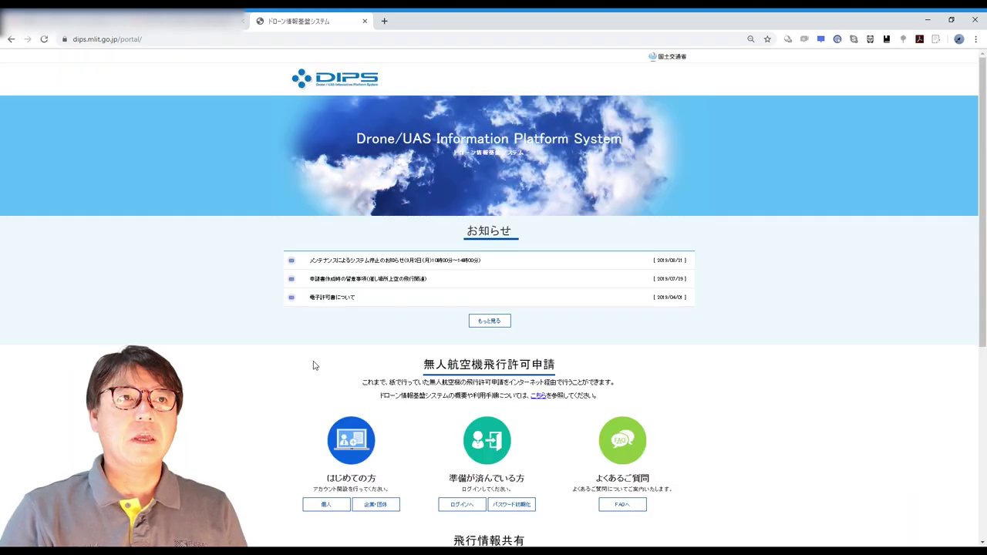
# Step: Log in to the existing applicant account from the portal, entering the account password
pyautogui.scroll(-2, 208, 425)
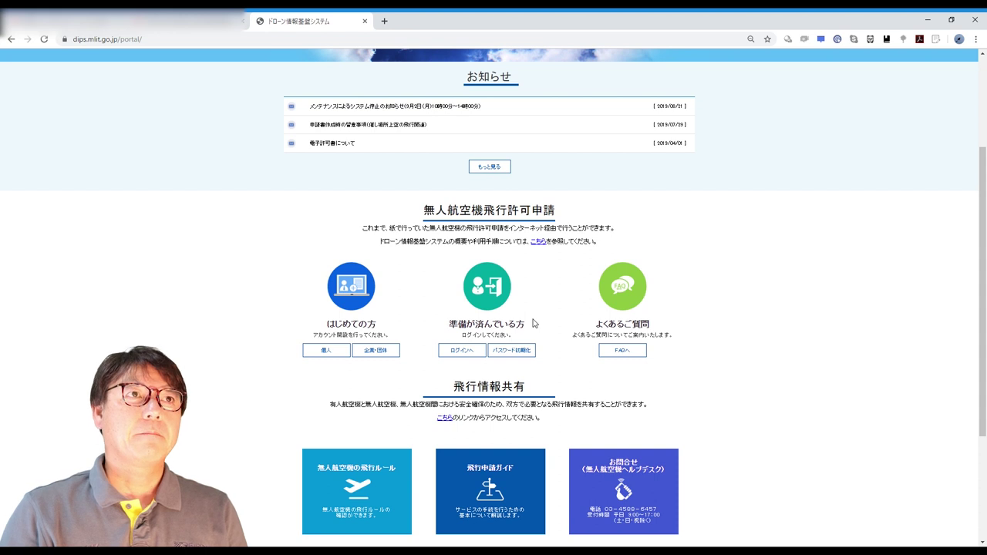
pyautogui.scroll(-1, 551, 326)
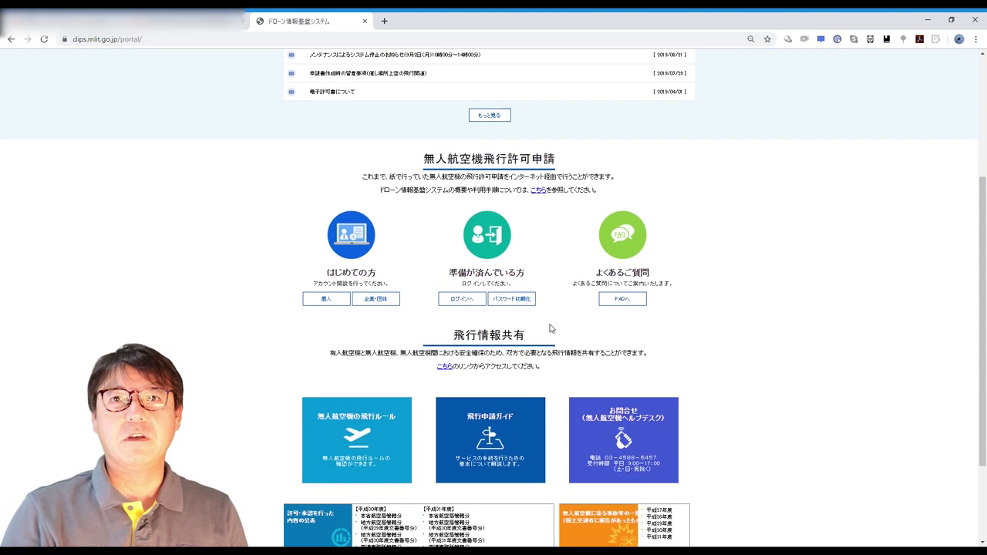
pyautogui.click(463, 301)
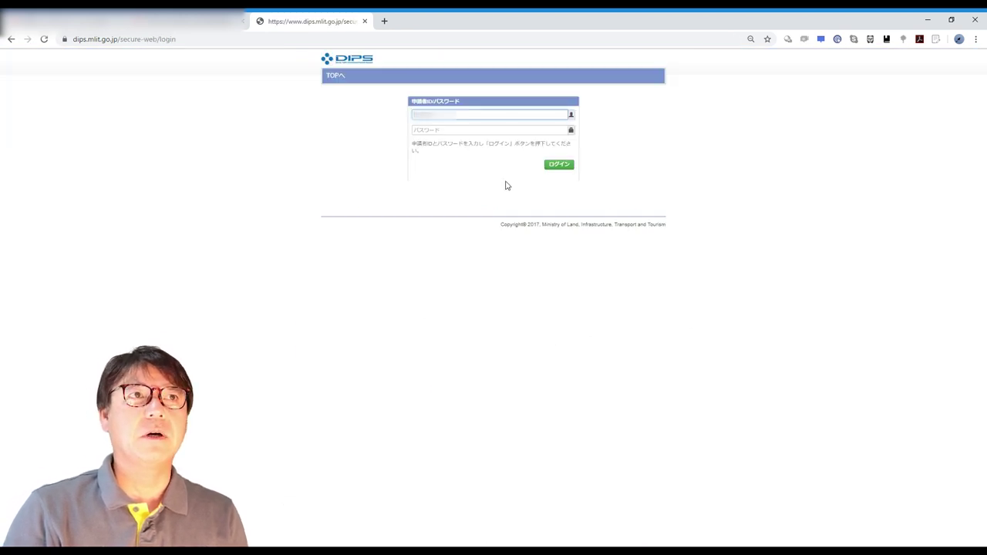
pyautogui.click(459, 134)
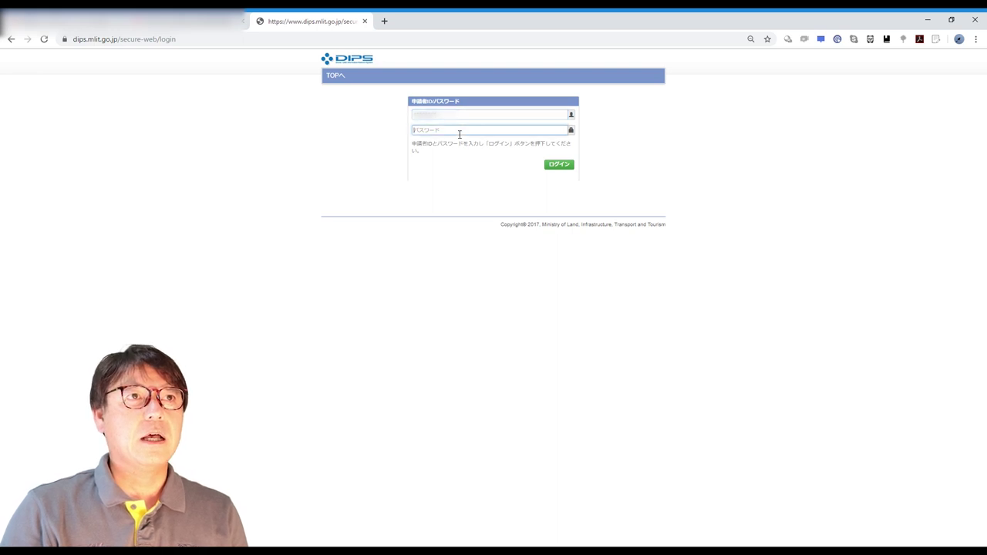
pyautogui.write('•••••••••')
pyautogui.press('Return')
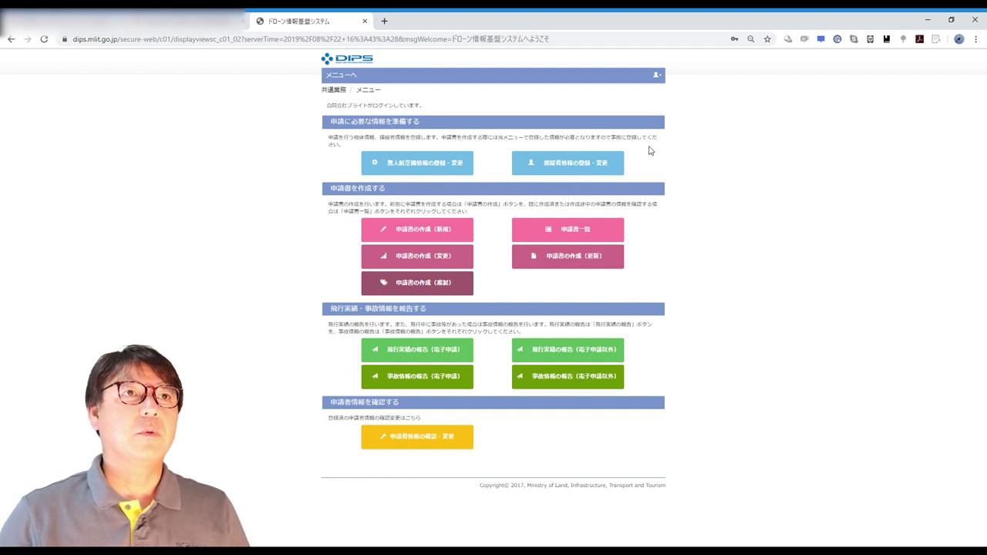
# Step: Start a new operator record of the HP掲載団体技能認証なし type and check its training organization field
pyautogui.click(596, 174)
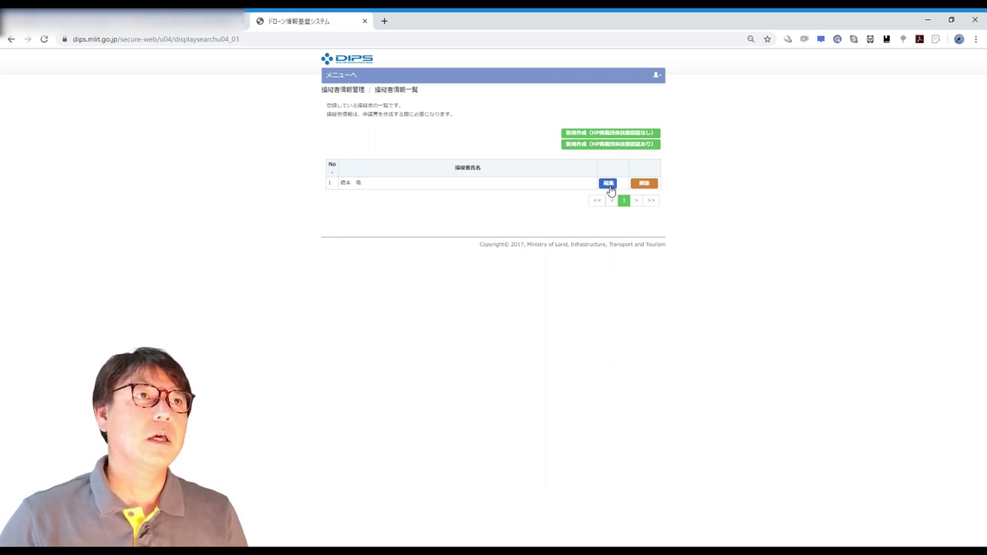
pyautogui.click(654, 135)
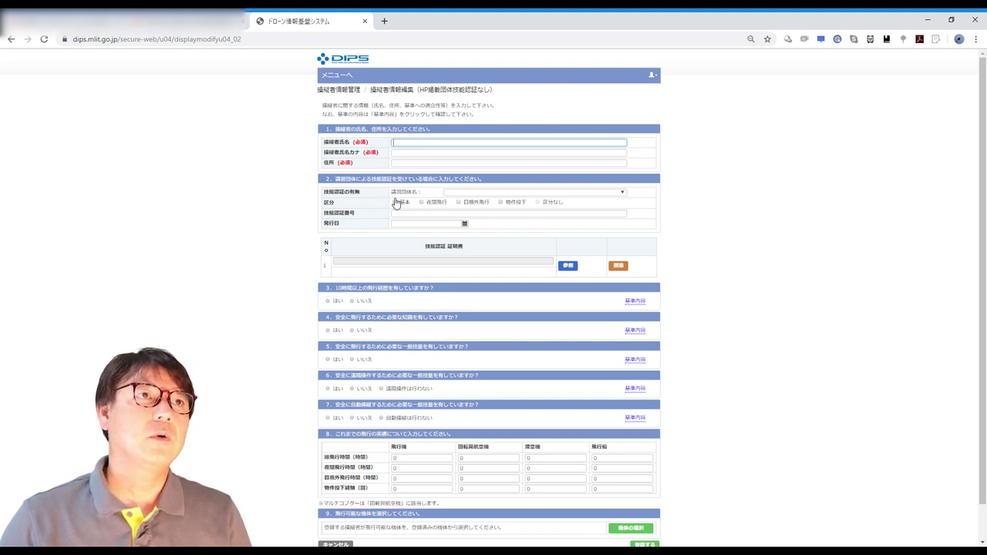
pyautogui.click(626, 193)
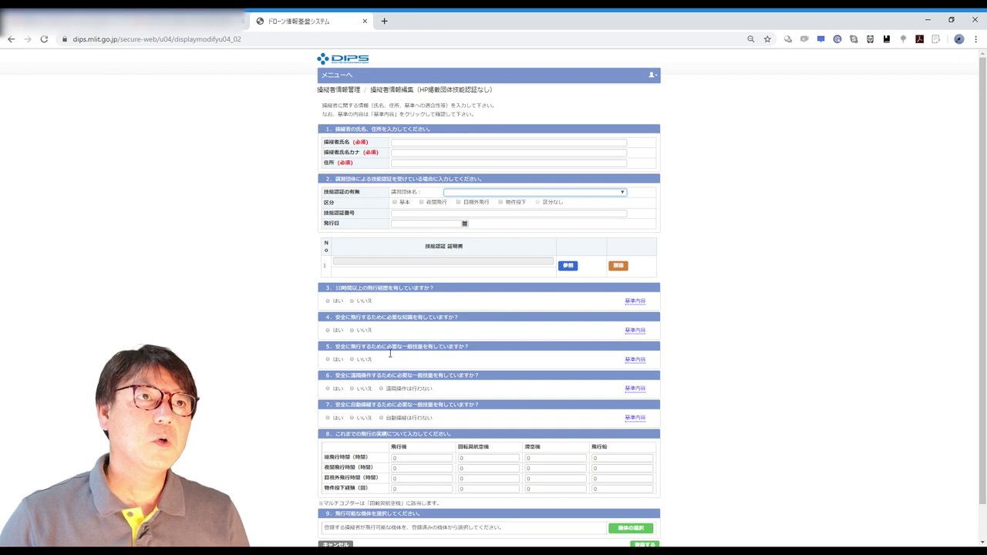
pyautogui.click(228, 285)
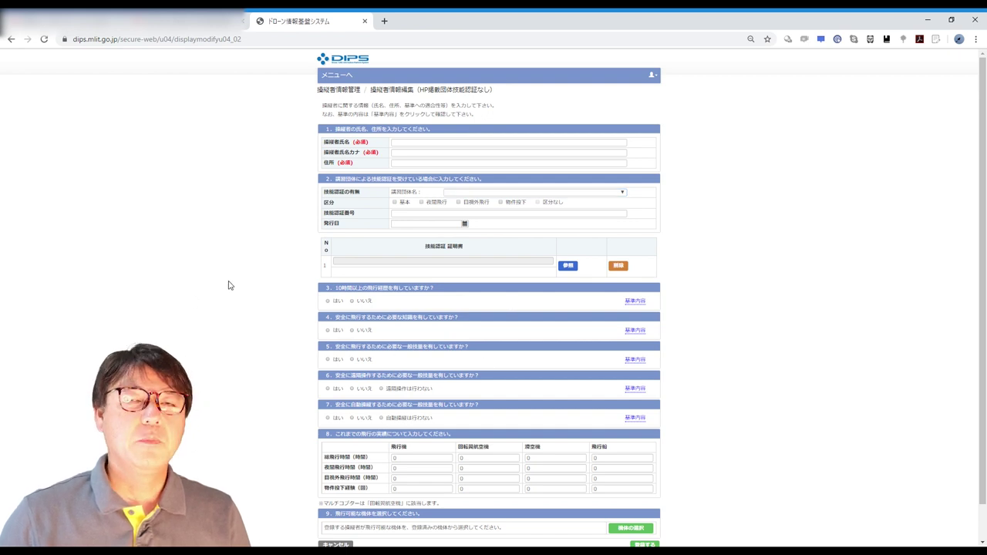
# Step: Mark the skill certification categories 基本, 夜間飛行, 目視外飛行 and 物件投下 for the operator
pyautogui.click(394, 203)
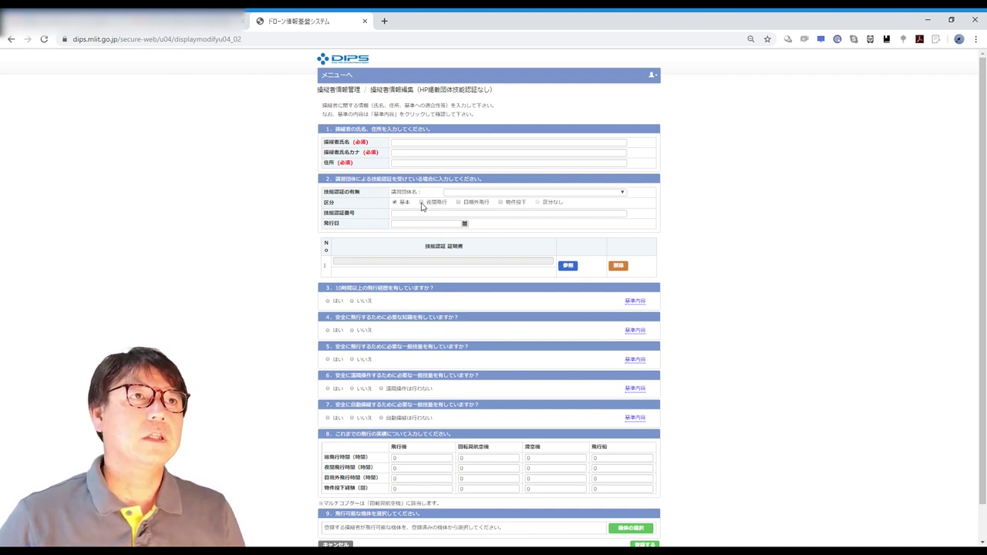
pyautogui.click(422, 204)
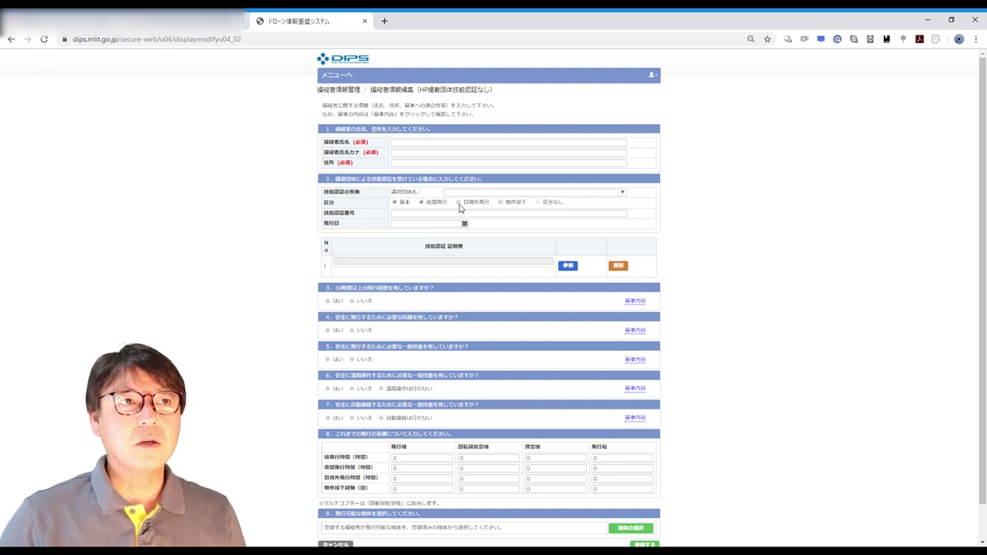
pyautogui.click(500, 202)
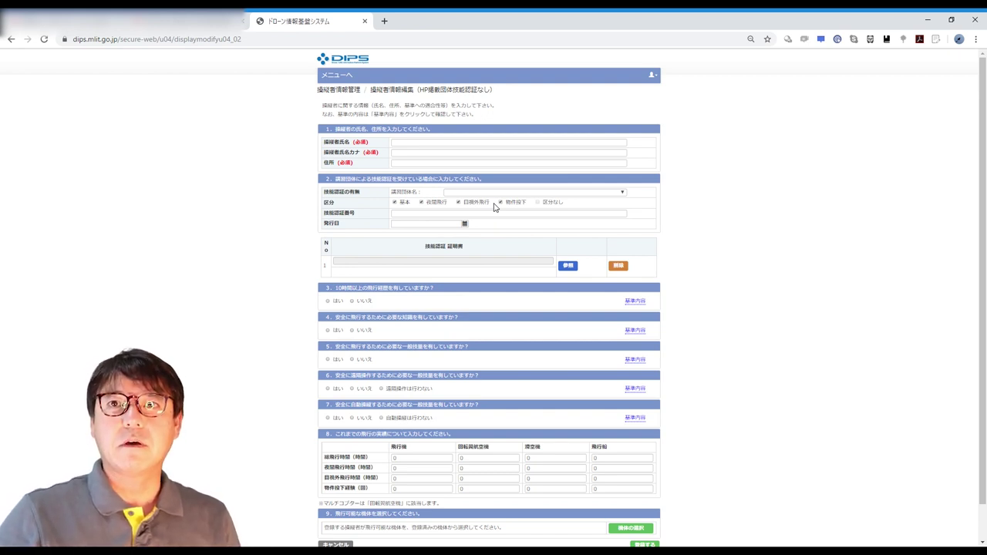
# Step: Look at the training organization choices and the certification issue date calendar, leaving both fields blank
pyautogui.click(494, 206)
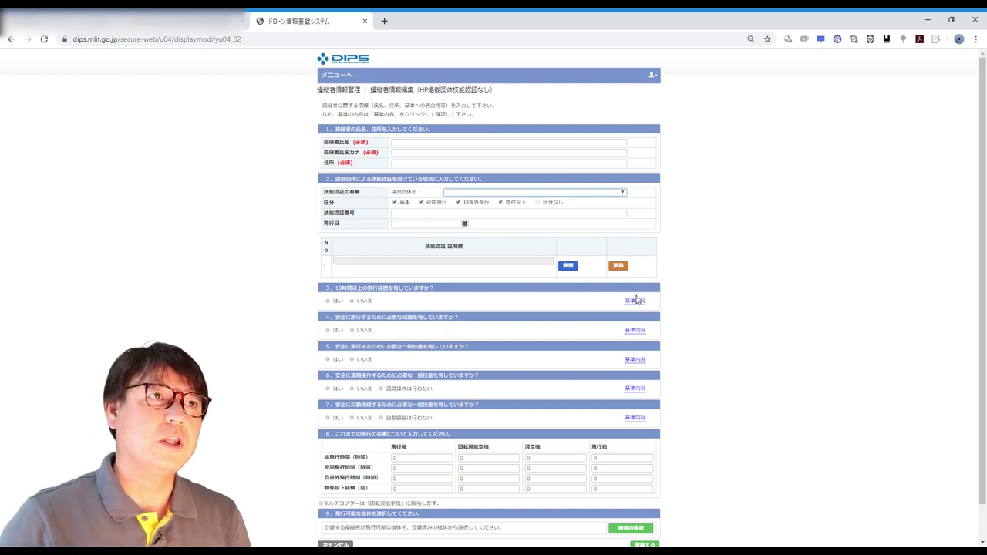
pyautogui.click(344, 228)
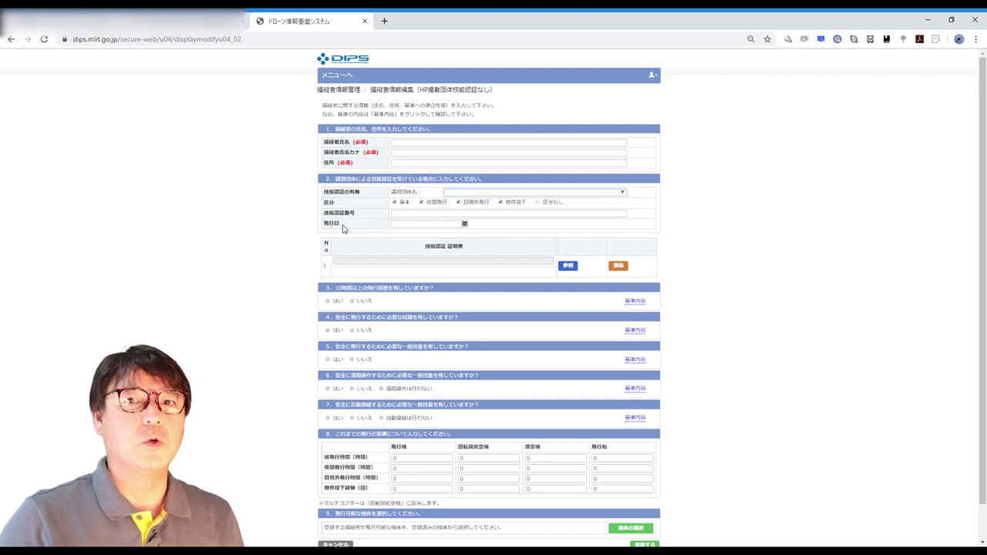
pyautogui.click(465, 224)
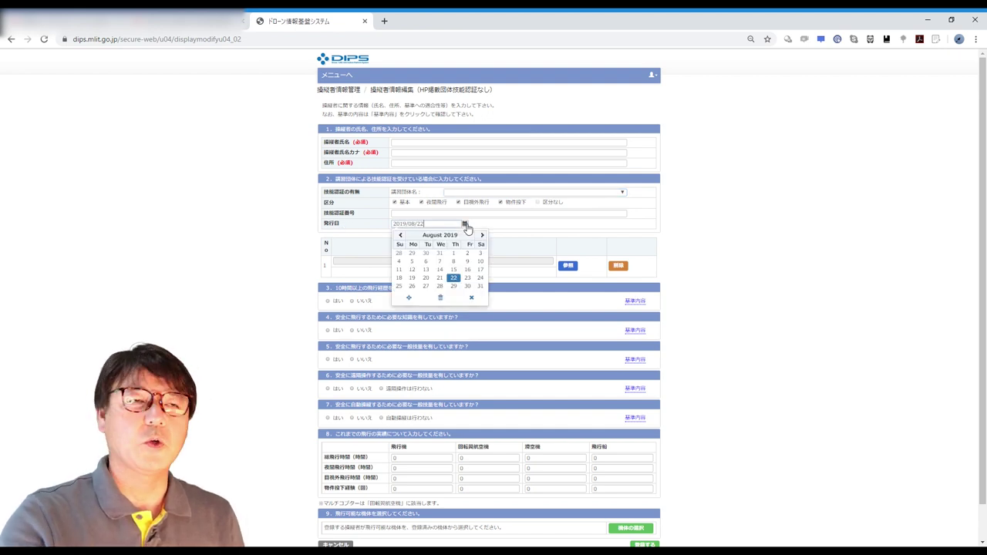
pyautogui.click(542, 254)
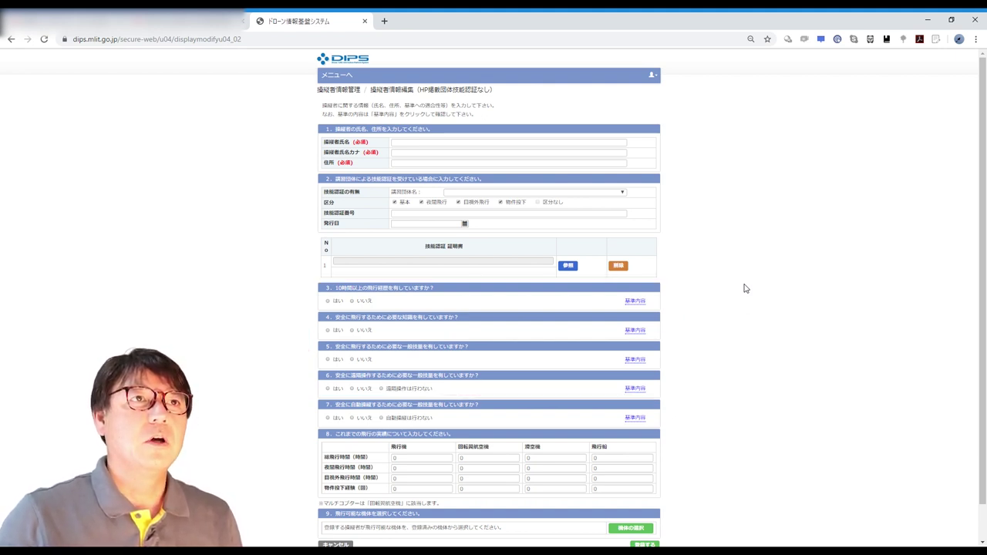
# Step: Review the criteria for question 3 on having 10 or more hours of flight experience and answer はい
pyautogui.scroll(-1, 745, 288)
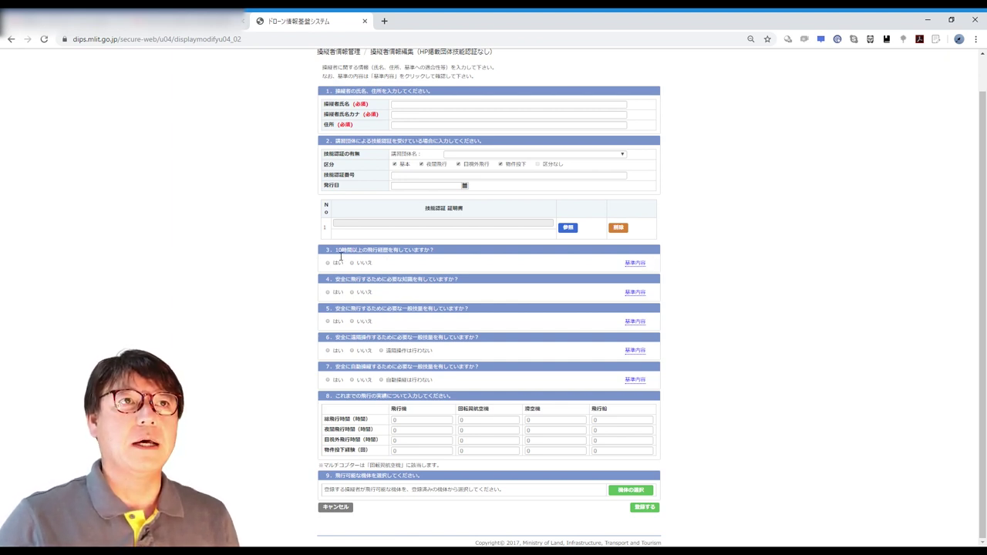
pyautogui.moveTo(337, 252); pyautogui.dragTo(454, 253)
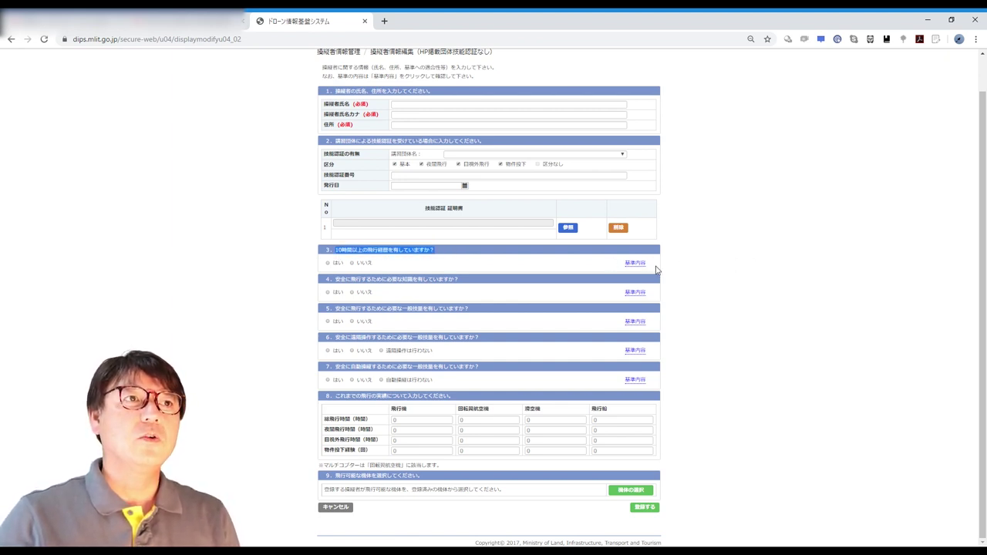
pyautogui.moveTo(647, 268)
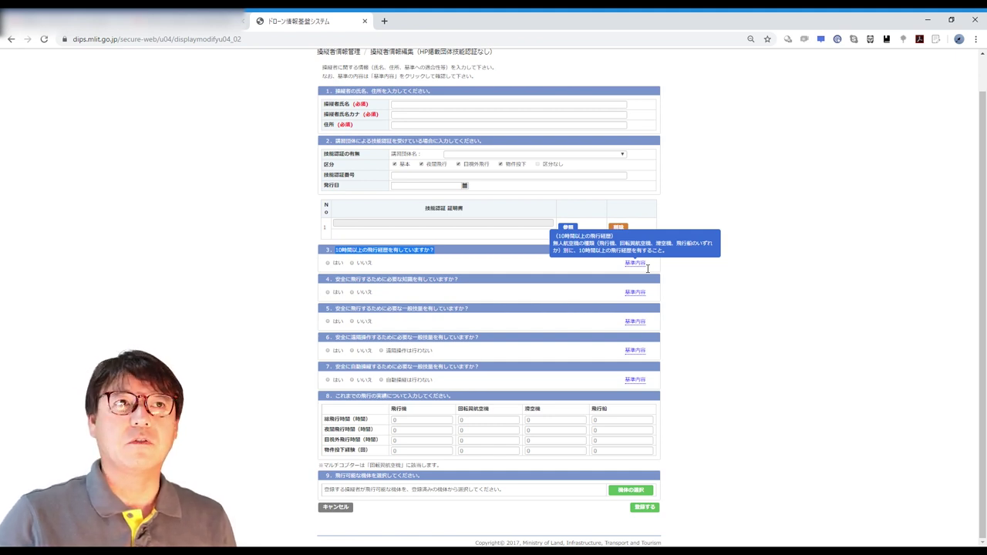
pyautogui.click(276, 282)
pyautogui.click(327, 263)
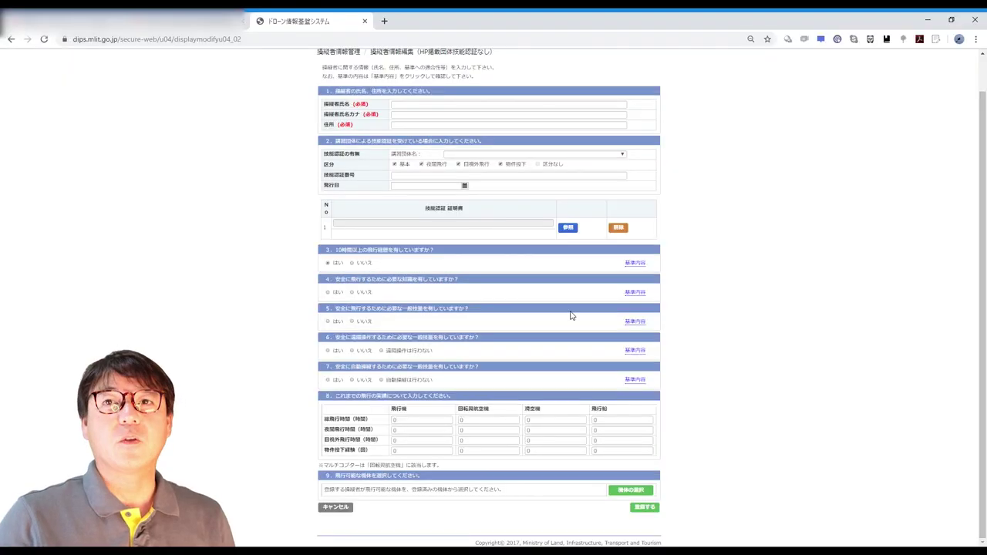
# Step: Examine the criteria (基準内容) for questions 4 to 7 on safe-flight knowledge, general skills, remote operation and automatic piloting
pyautogui.moveTo(640, 298)
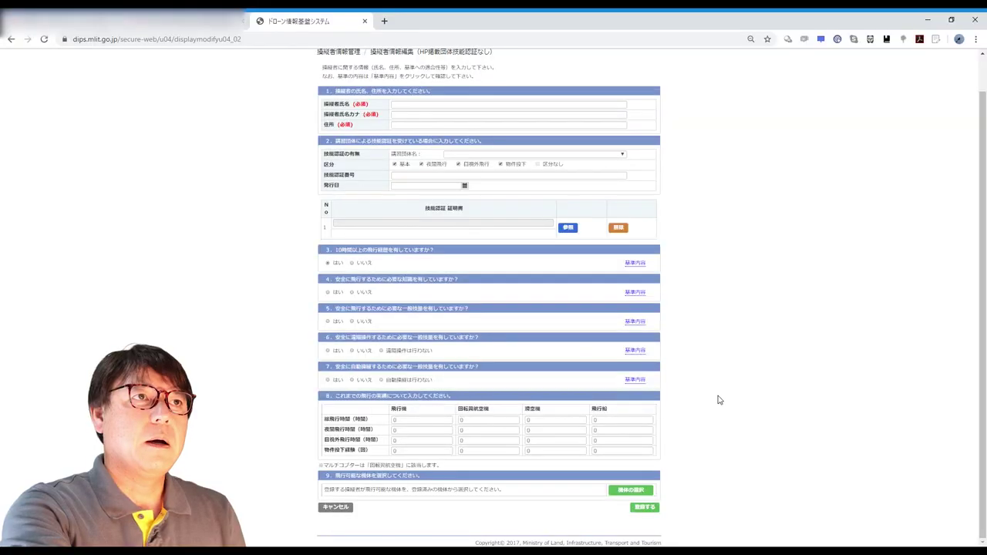
pyautogui.moveTo(341, 312); pyautogui.dragTo(472, 309)
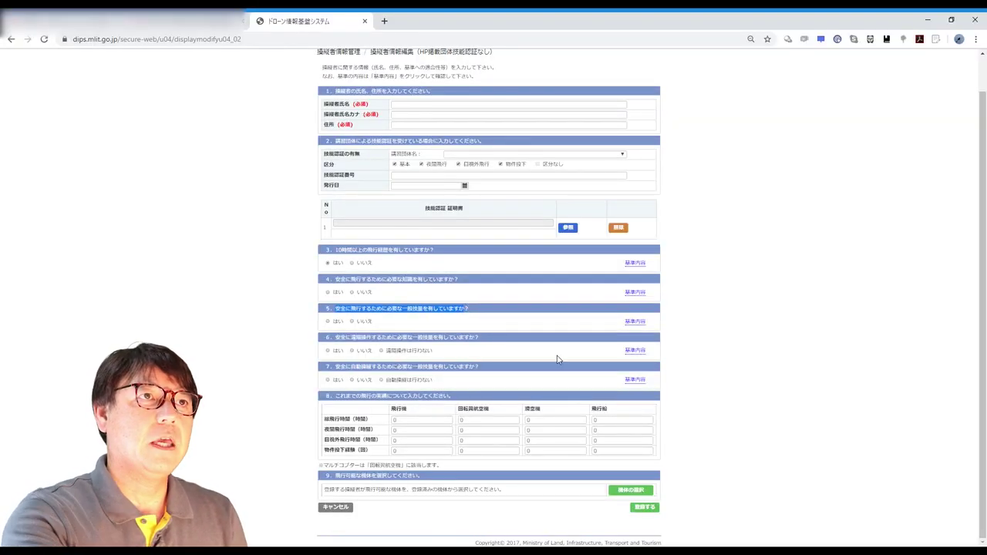
pyautogui.click(521, 329)
pyautogui.moveTo(642, 329)
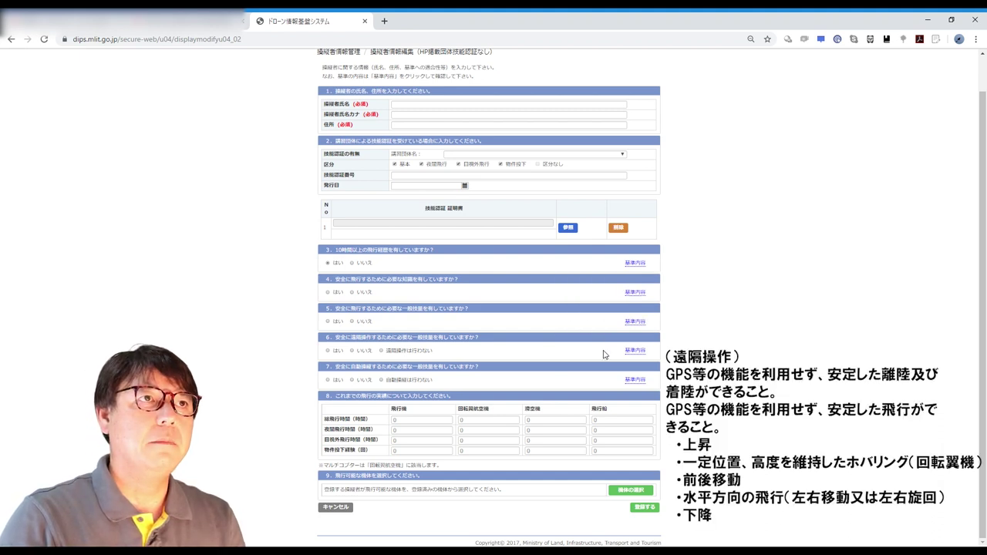
pyautogui.moveTo(635, 351)
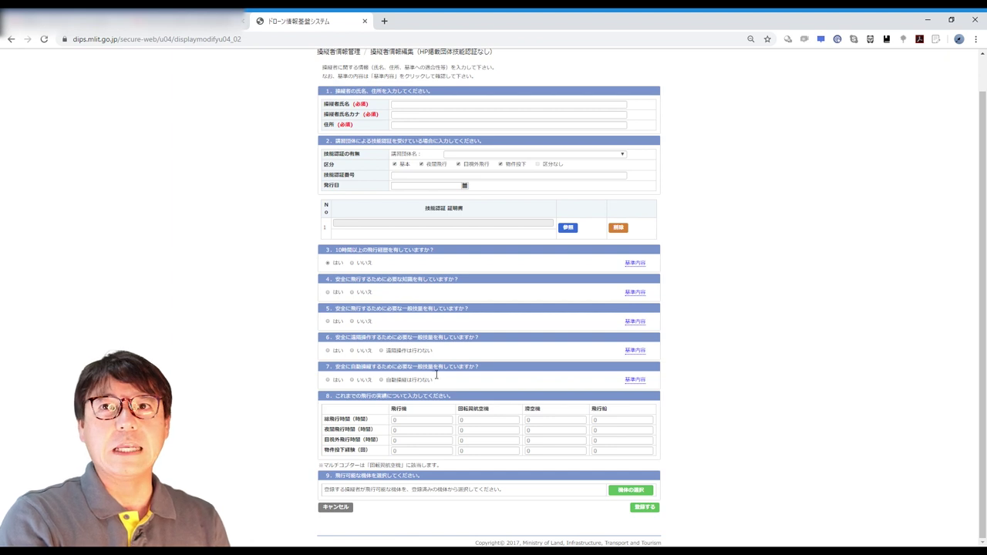
pyautogui.tripleClick(355, 372)
pyautogui.click(411, 373)
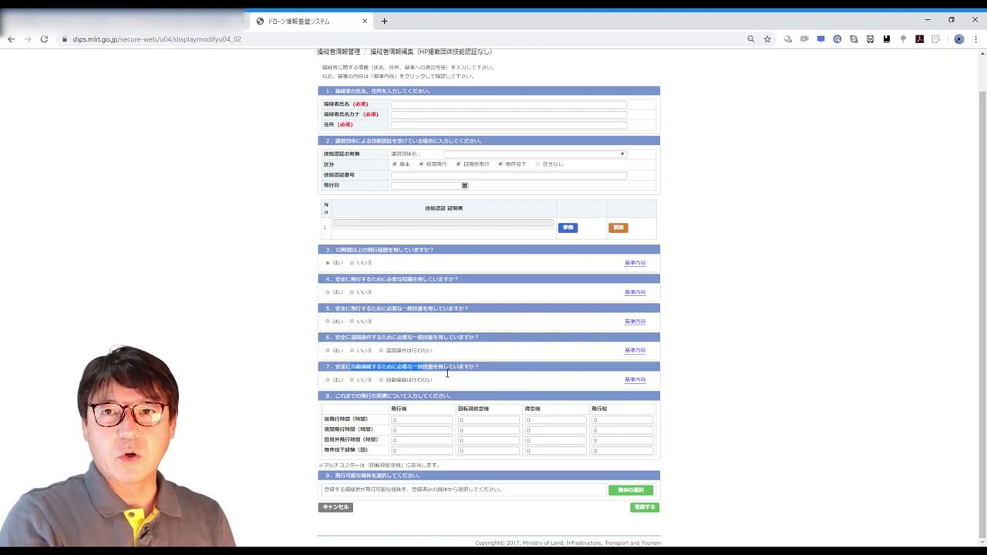
pyautogui.click(642, 381)
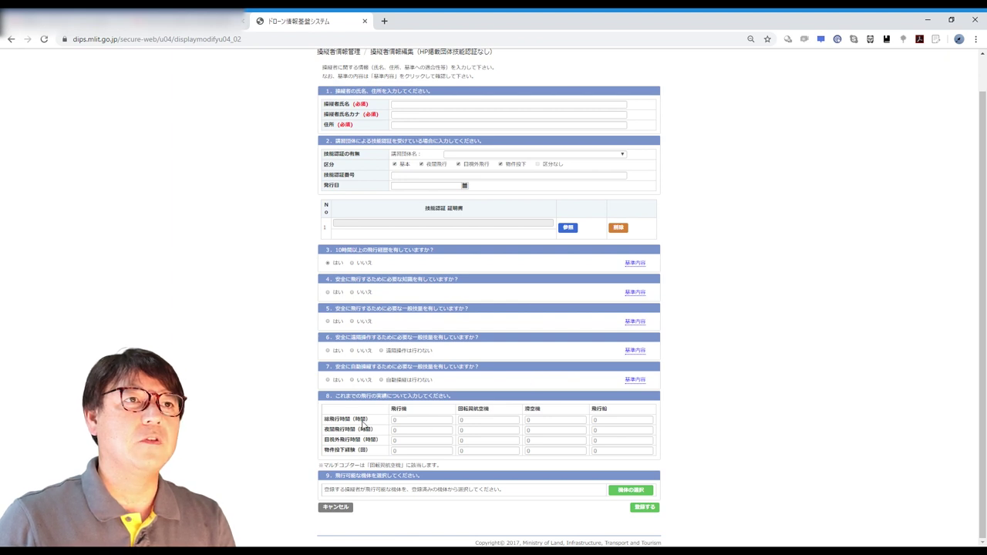
# Step: Set the operator's total flight time (総飛行時間) for 回転翼航空機 to 650 hours in the flight record table
pyautogui.moveTo(337, 398); pyautogui.dragTo(453, 406)
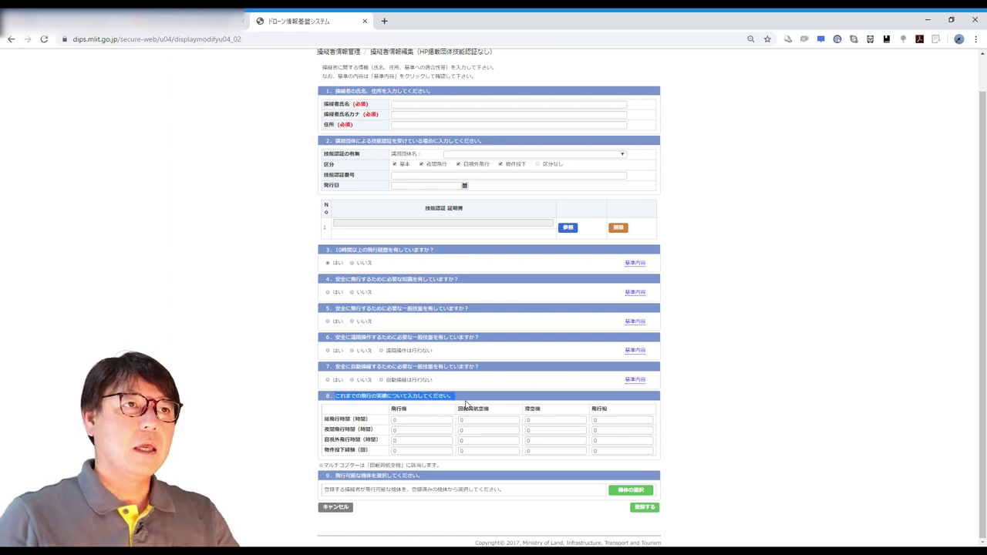
pyautogui.click(424, 420)
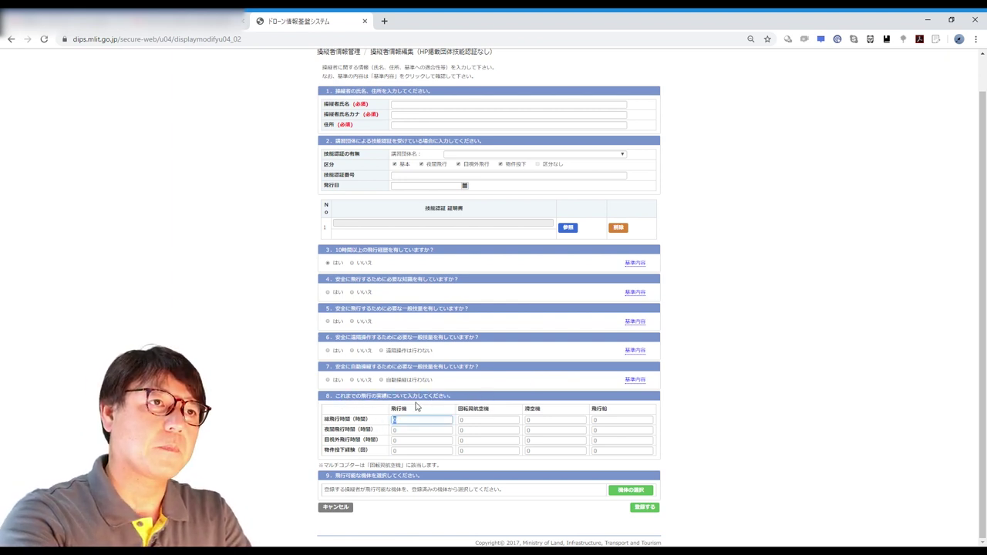
pyautogui.click(478, 423)
pyautogui.click(547, 414)
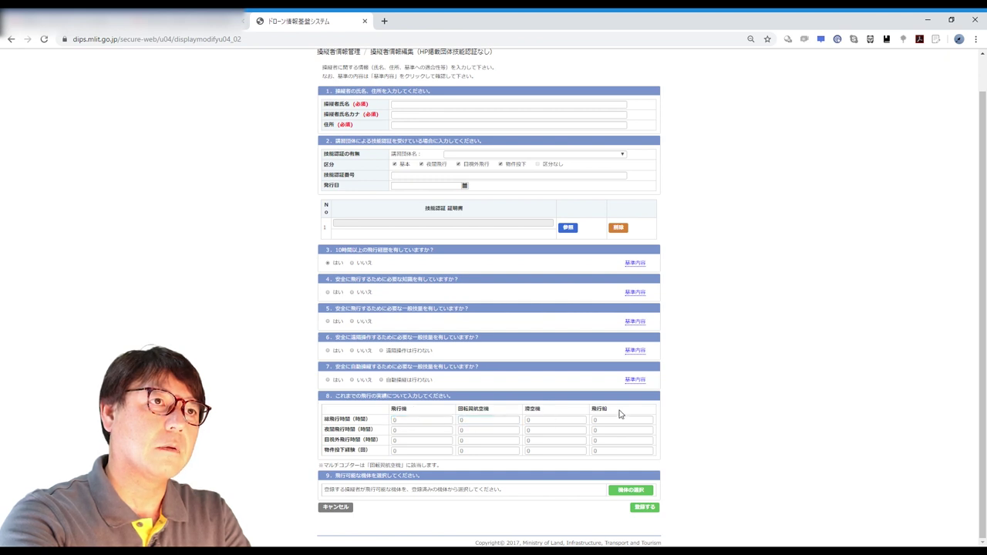
pyautogui.click(473, 421)
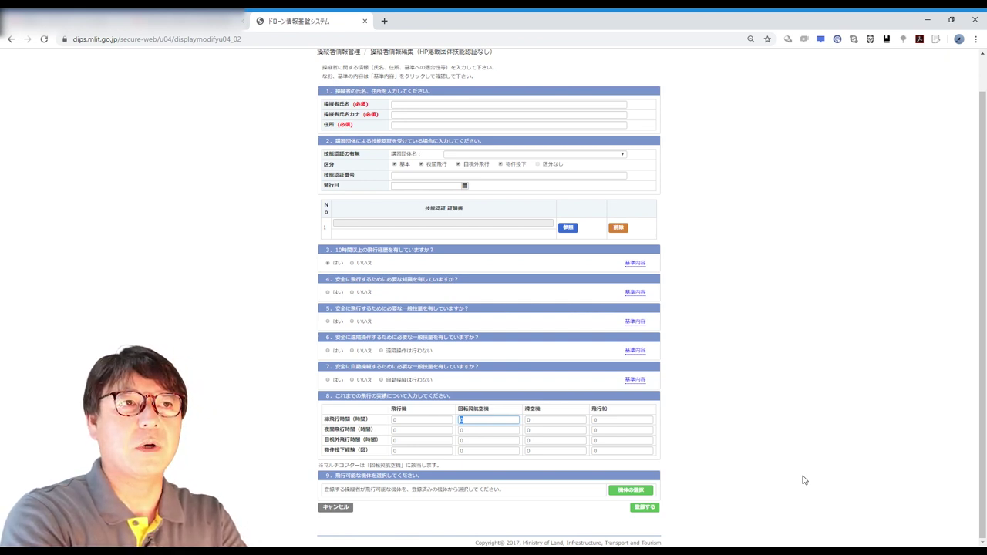
pyautogui.write('10')
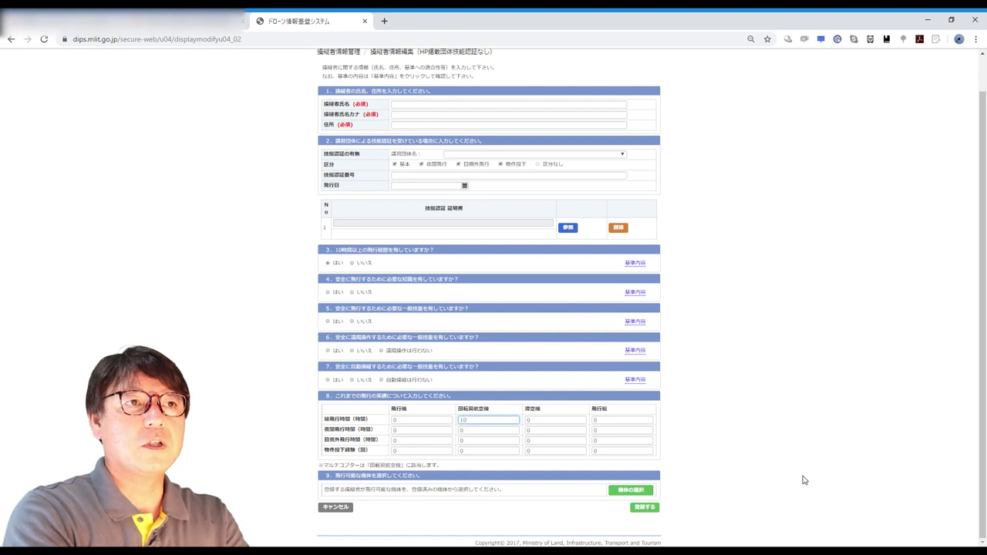
pyautogui.press('BackSpace')
pyautogui.write('650')
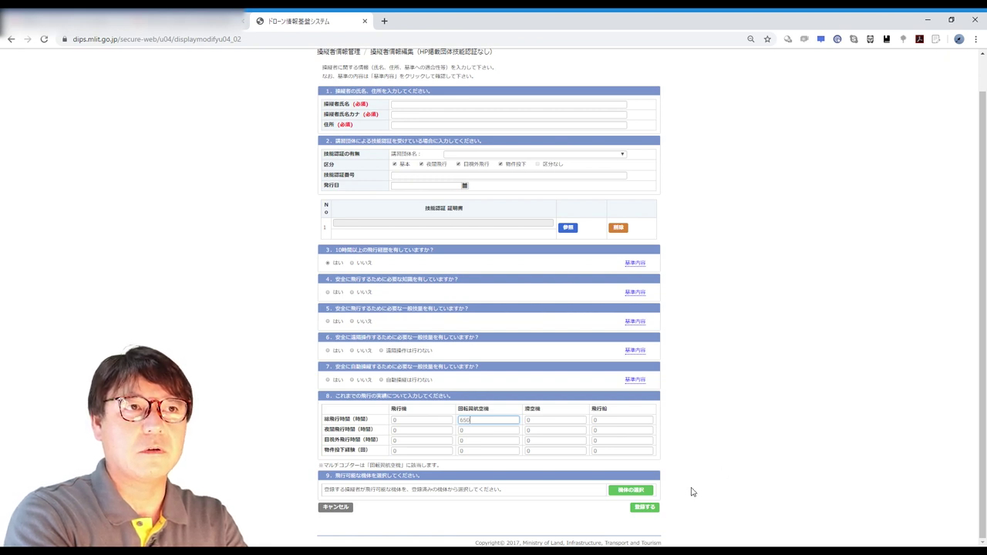
# Step: For 回転翼航空機, enter 10 hours of night flight, 20 hours of beyond-visual-line-of-sight flight and 5 object drops
pyautogui.click(486, 432)
pyautogui.moveTo(479, 434); pyautogui.dragTo(452, 439)
pyautogui.write('10')
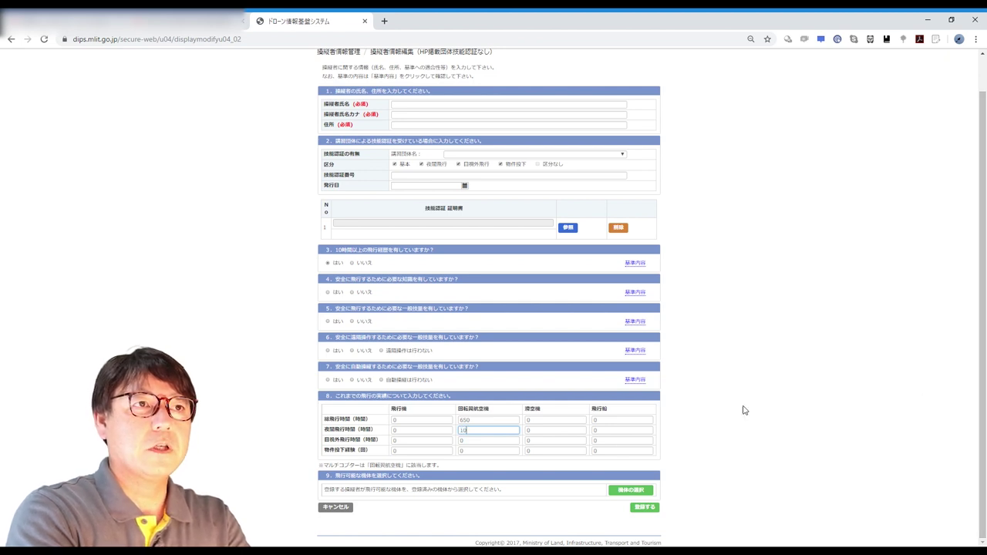
pyautogui.click(481, 442)
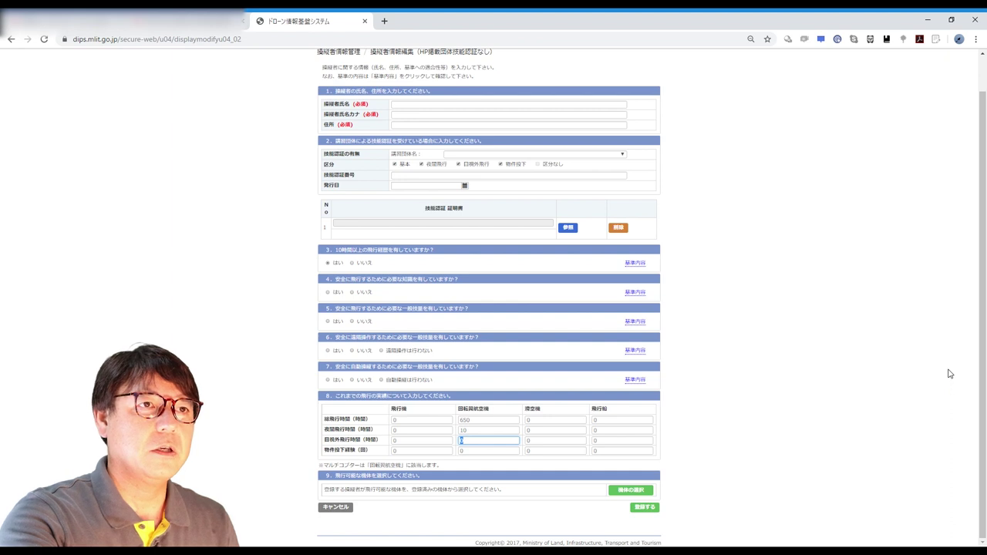
pyautogui.write('20')
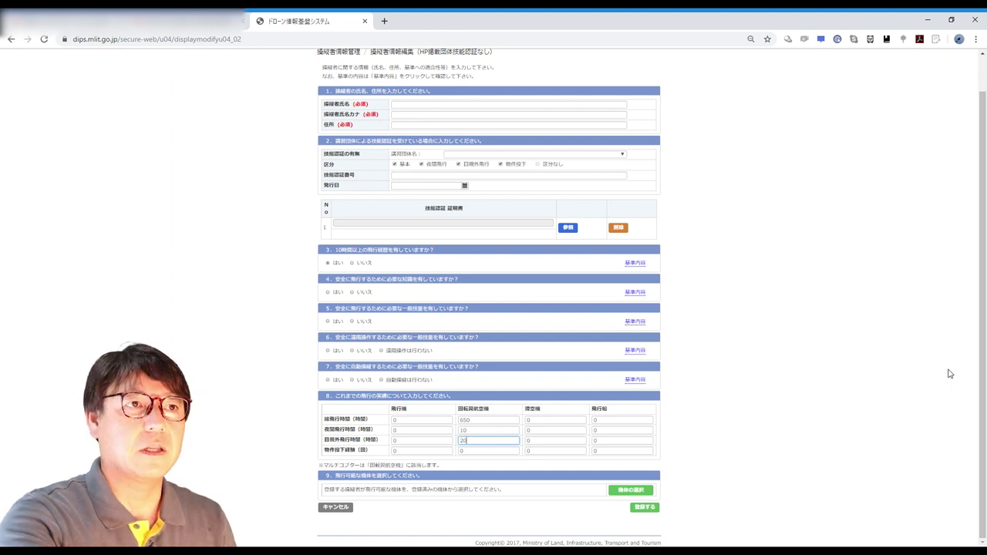
pyautogui.click(486, 450)
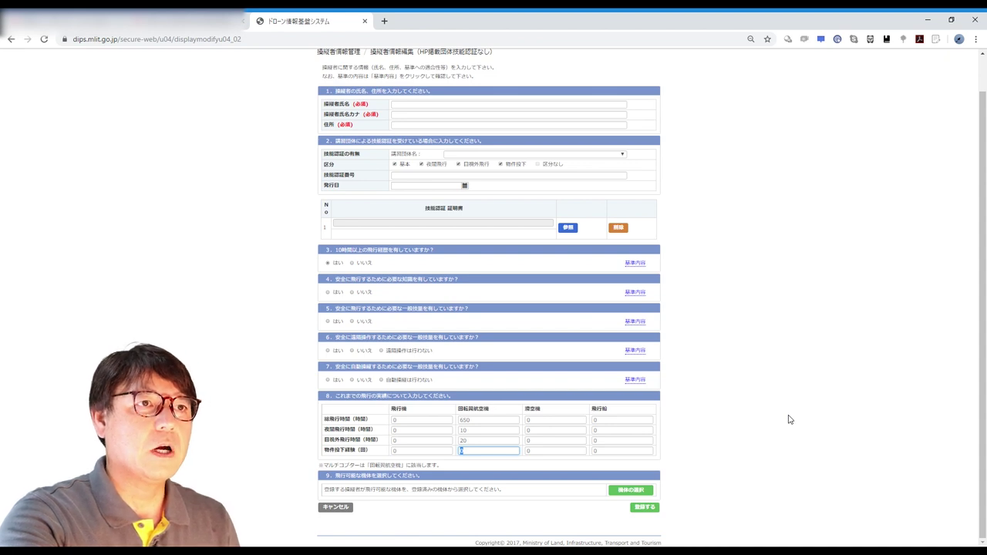
pyautogui.write('5')
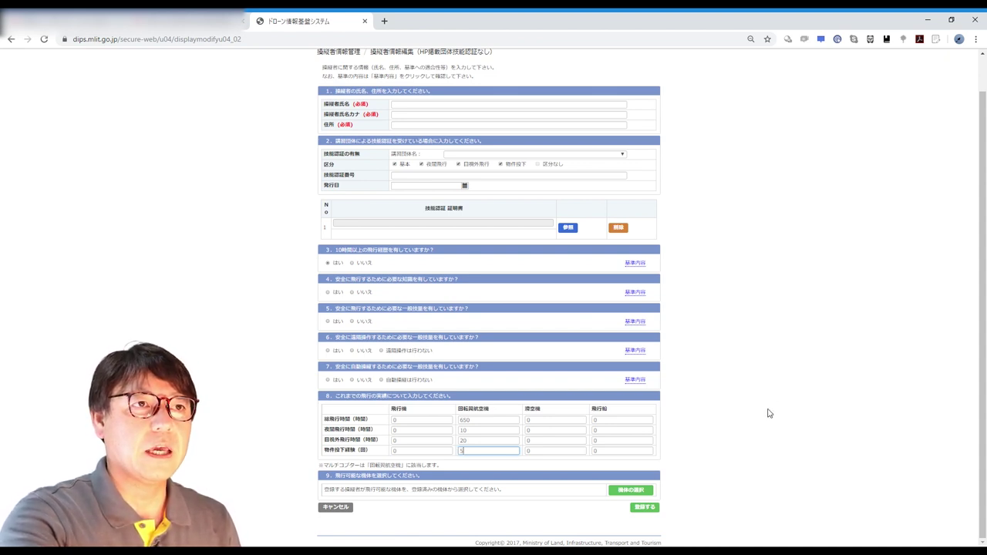
pyautogui.scroll(1, 763, 419)
pyautogui.scroll(-1, 764, 419)
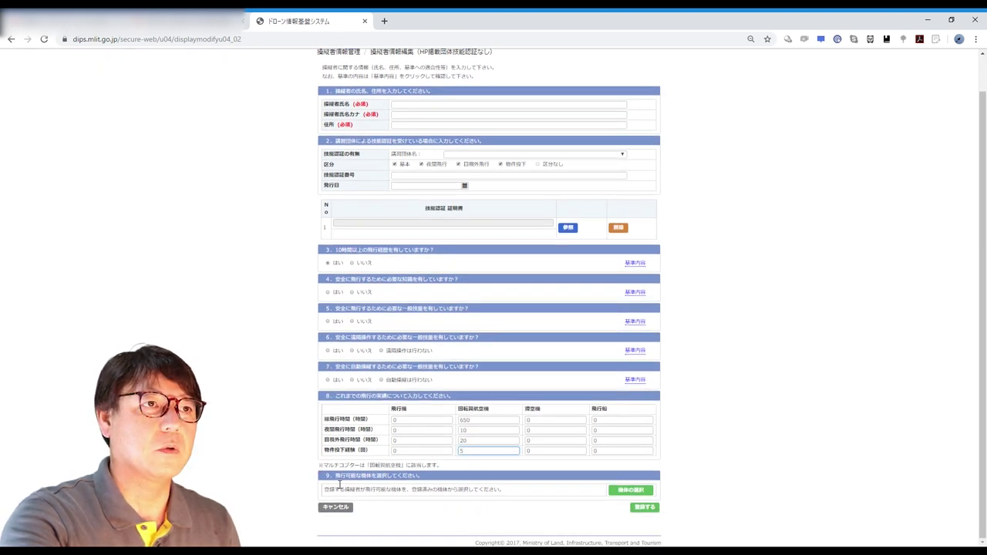
# Step: Look at the flyable aircraft registration (飛行可能機体登録) for the operator, try adding without a selected aircraft, and close it
pyautogui.moveTo(339, 483); pyautogui.dragTo(426, 485)
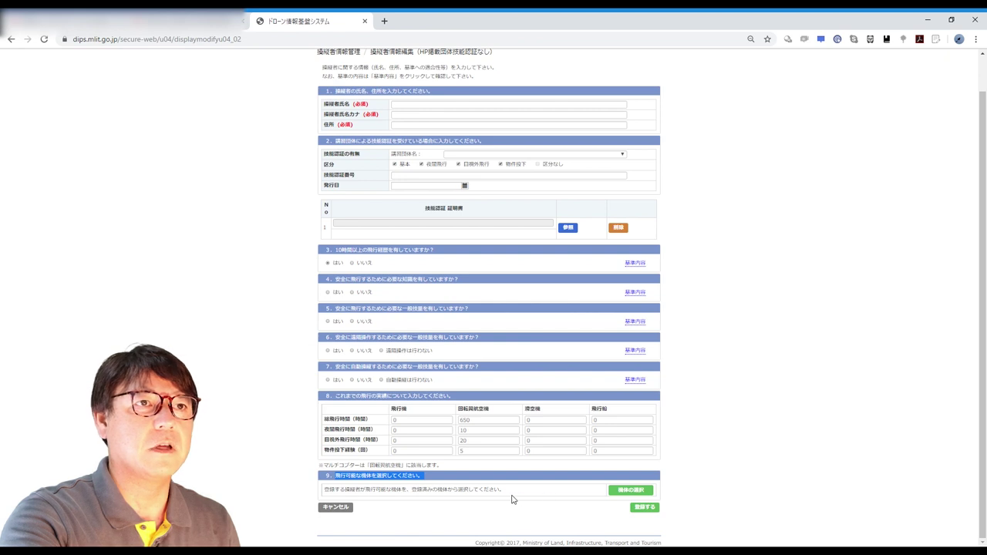
pyautogui.click(629, 490)
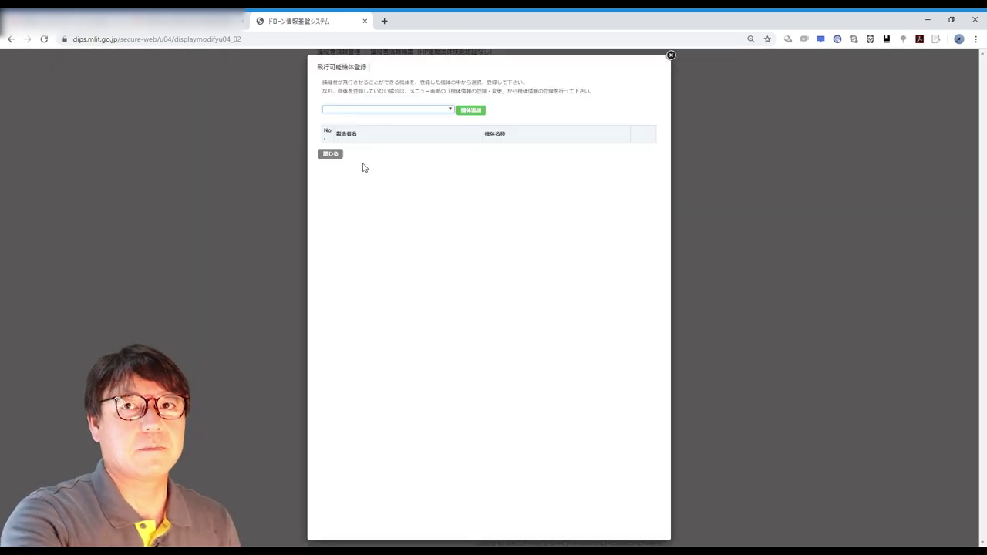
pyautogui.click(485, 110)
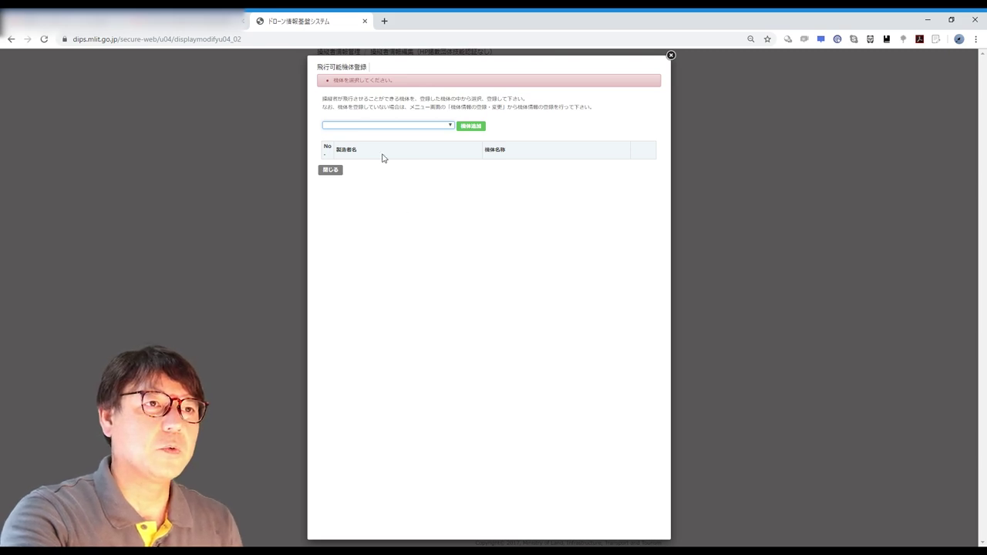
pyautogui.click(547, 254)
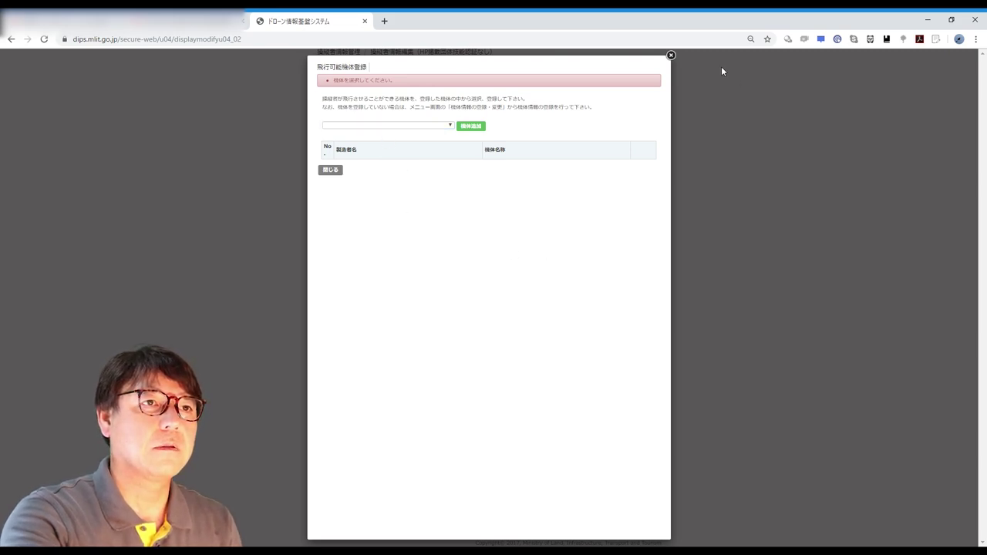
pyautogui.click(670, 57)
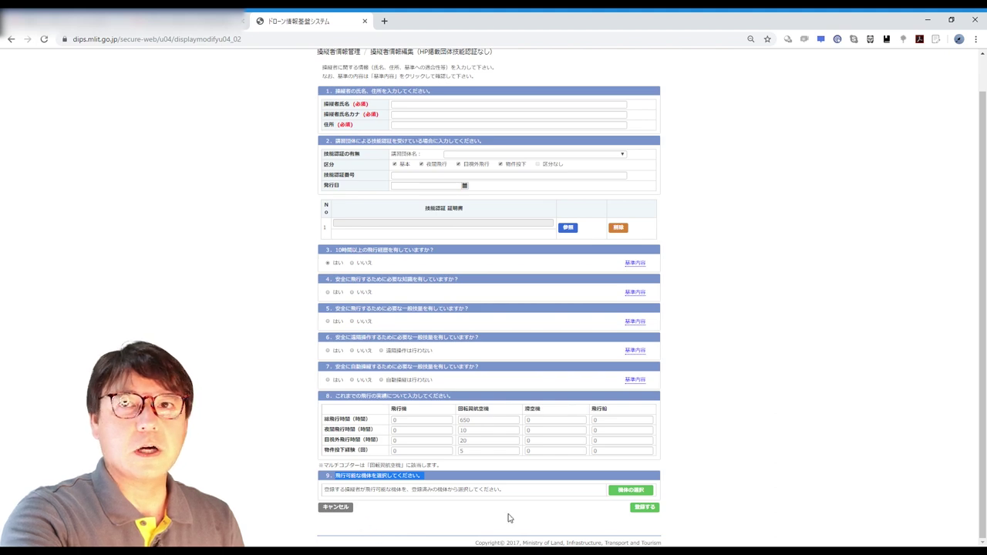
# Step: Discard the unsaved operator entries and view the list of registered aircraft
pyautogui.click(350, 510)
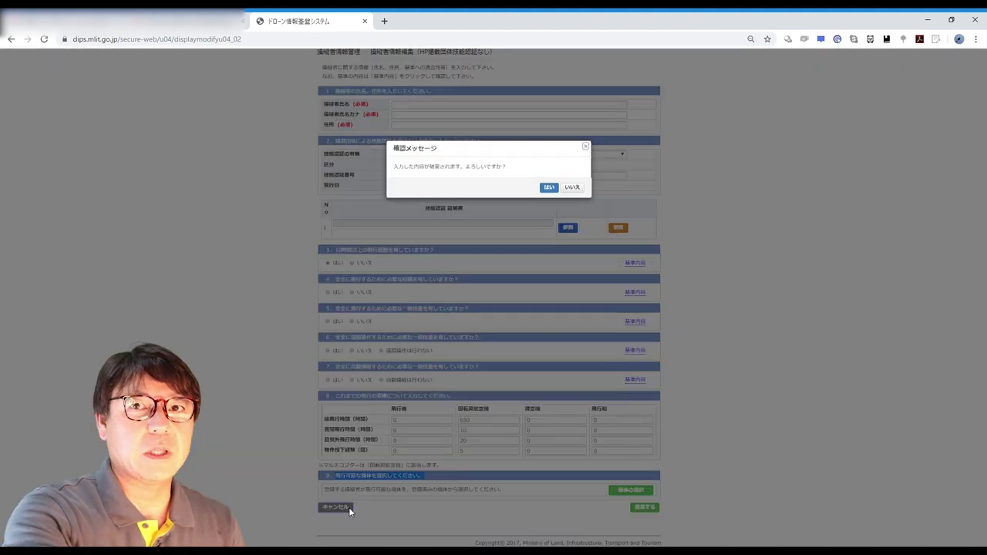
pyautogui.click(548, 186)
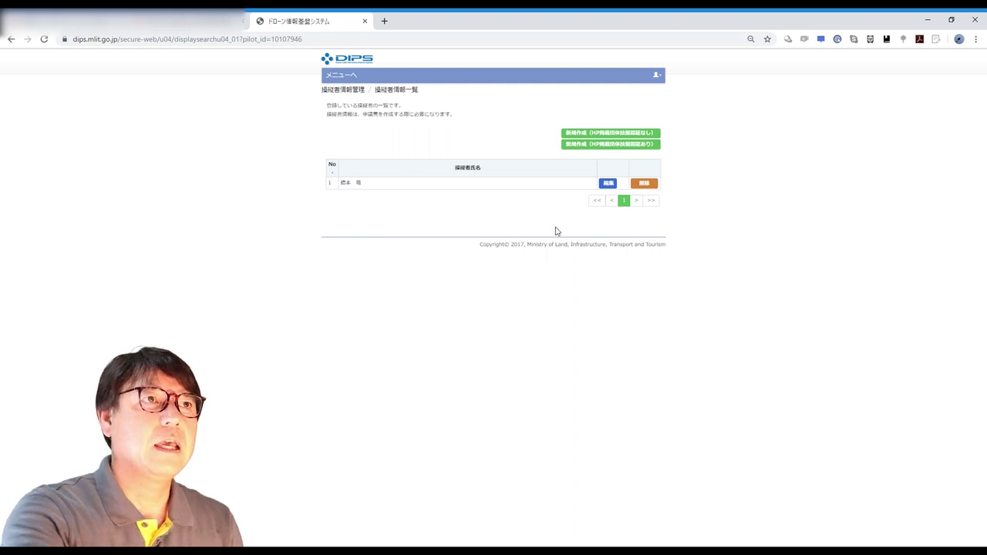
pyautogui.click(338, 77)
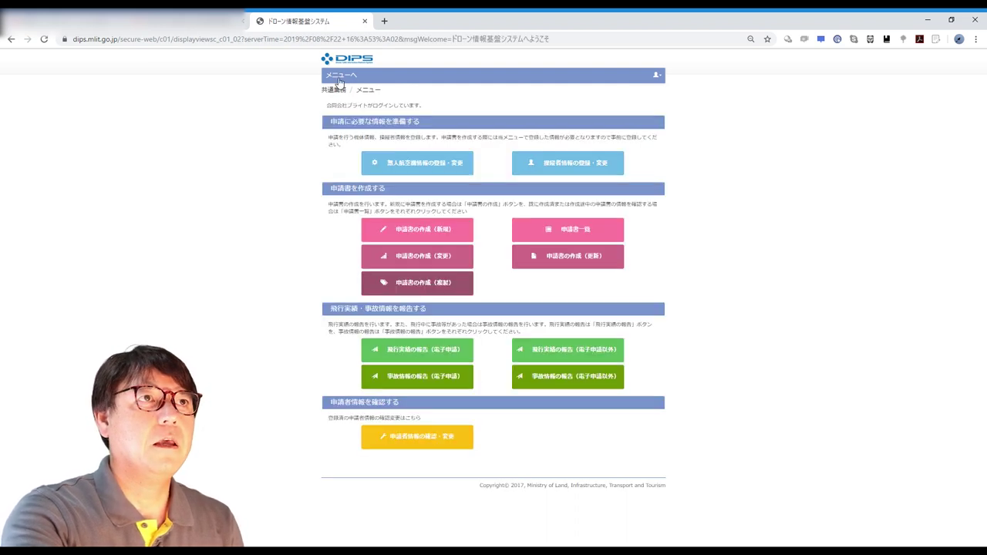
pyautogui.click(433, 170)
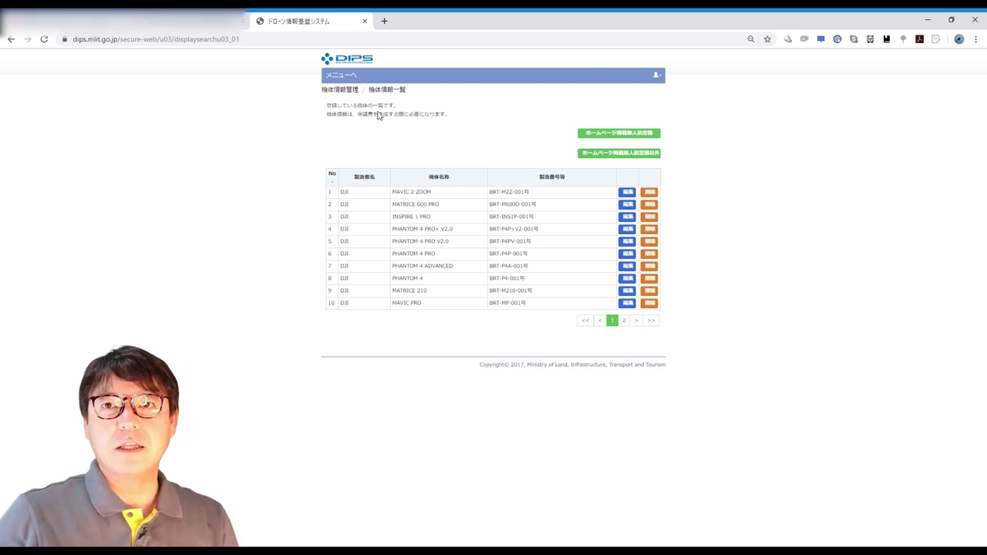
# Step: Start a new application and mark every business flight purpose (業務) except 輸送・宅配 and その他
pyautogui.click(347, 79)
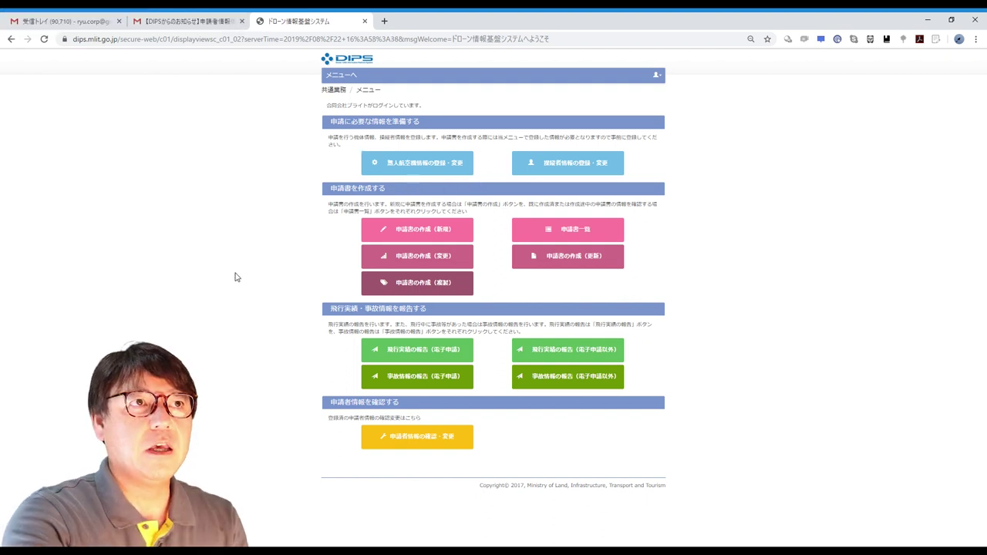
pyautogui.click(437, 234)
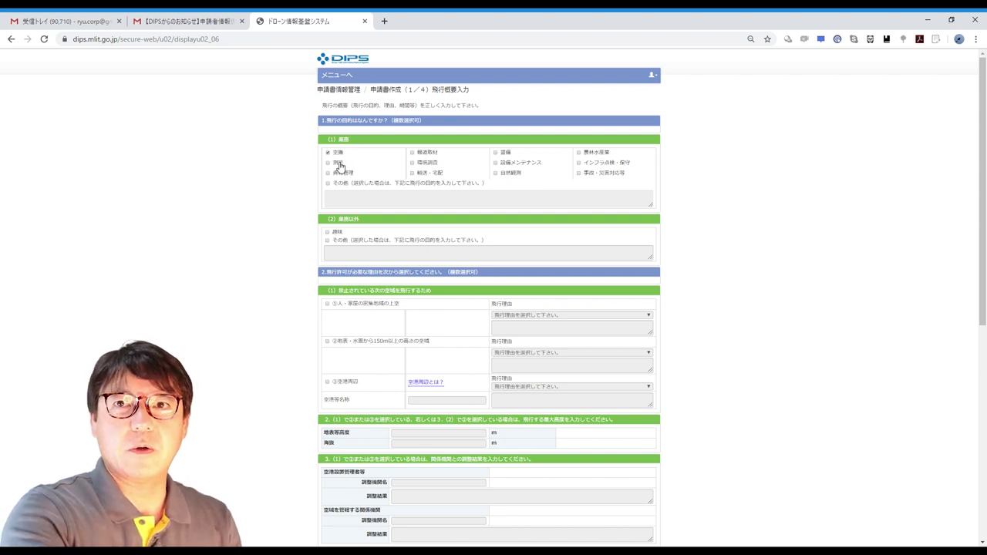
pyautogui.click(341, 176)
pyautogui.click(337, 162)
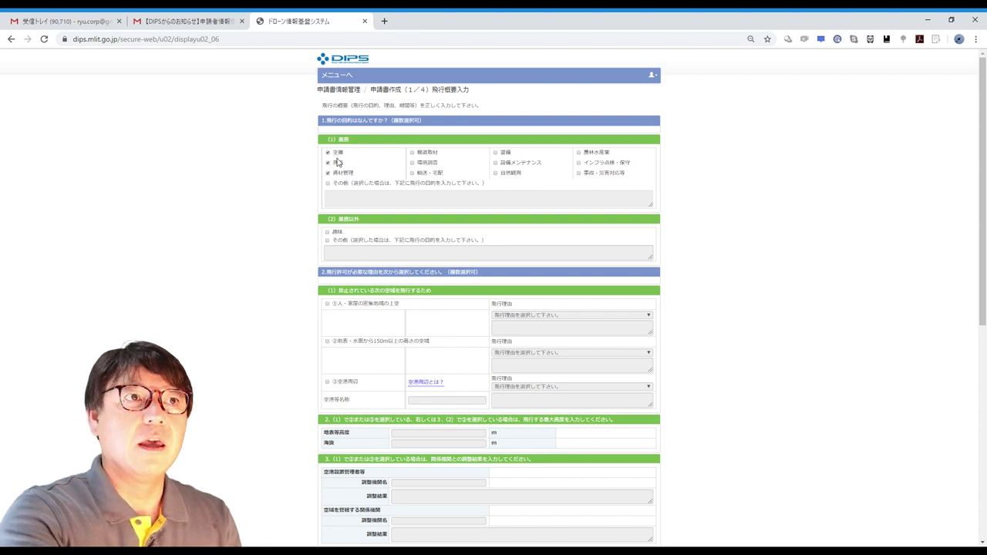
pyautogui.click(432, 157)
pyautogui.click(430, 162)
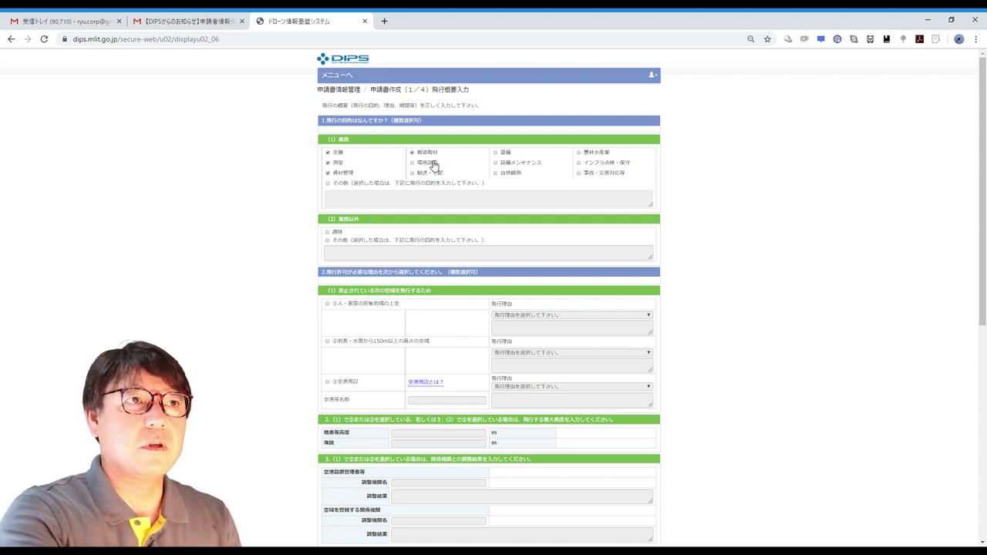
pyautogui.click(512, 154)
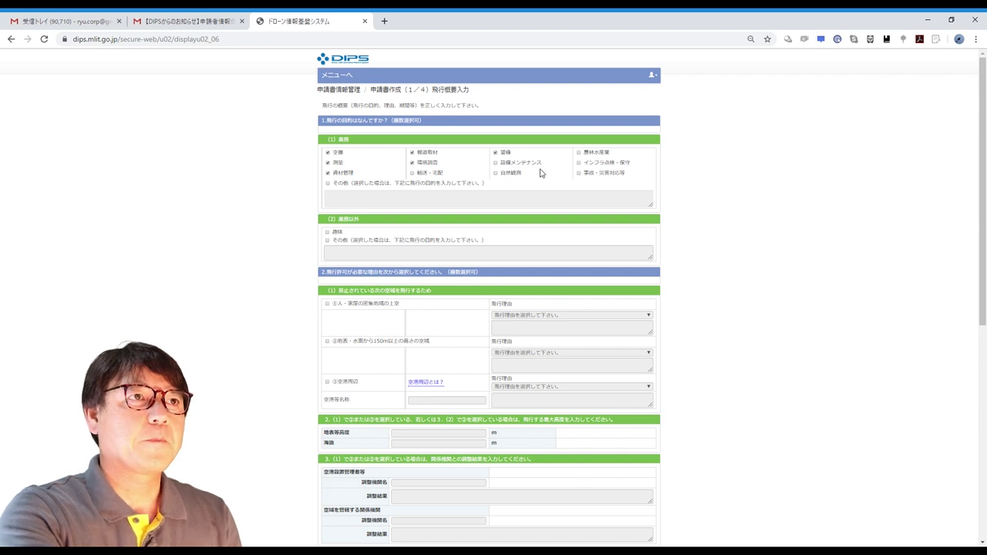
pyautogui.click(519, 164)
pyautogui.click(514, 176)
pyautogui.click(599, 154)
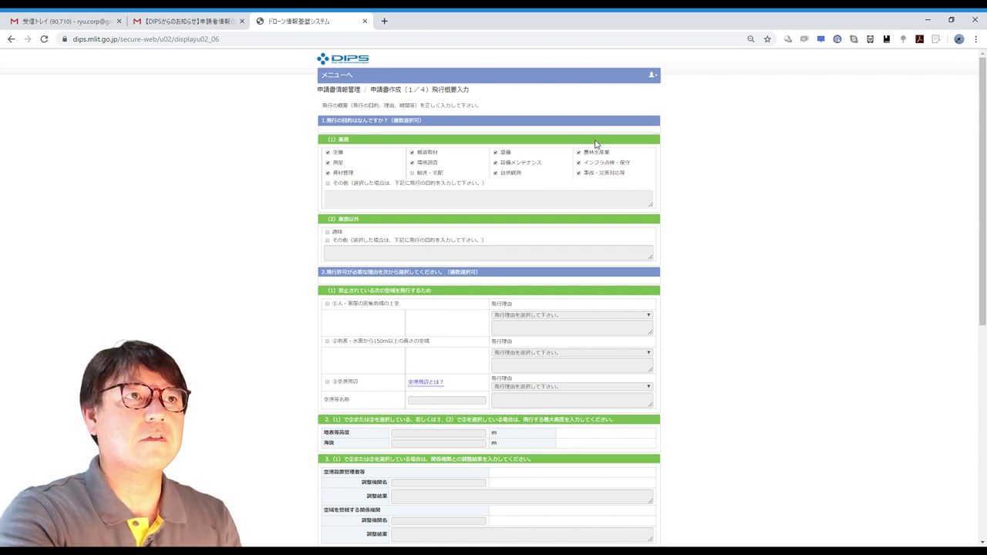
# Step: Select ①人・家屋の密集地域の上空 as a prohibited airspace that requires flight permission
pyautogui.scroll(-3, 717, 265)
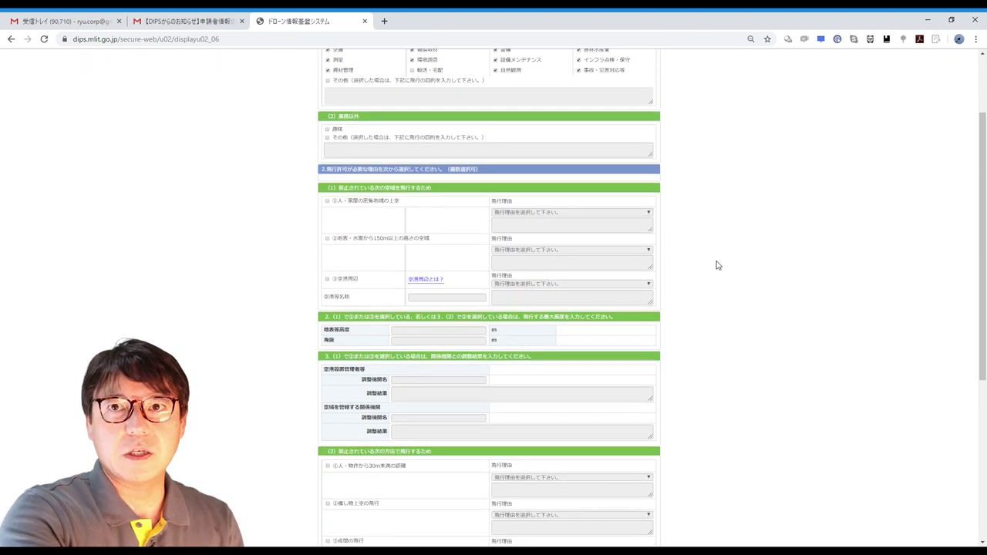
pyautogui.scroll(1, 716, 265)
pyautogui.scroll(1, 716, 265)
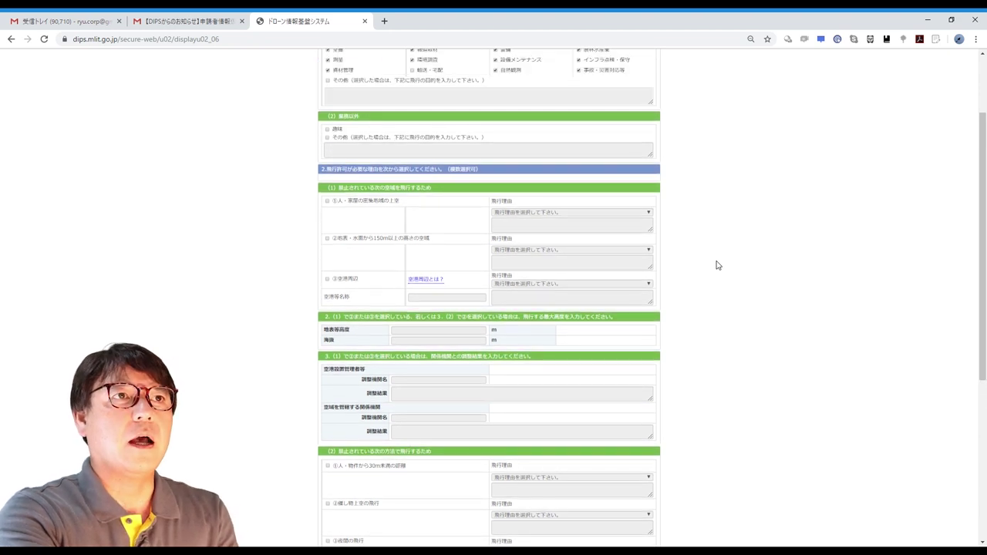
pyautogui.moveTo(348, 189); pyautogui.dragTo(439, 192)
pyautogui.click(416, 209)
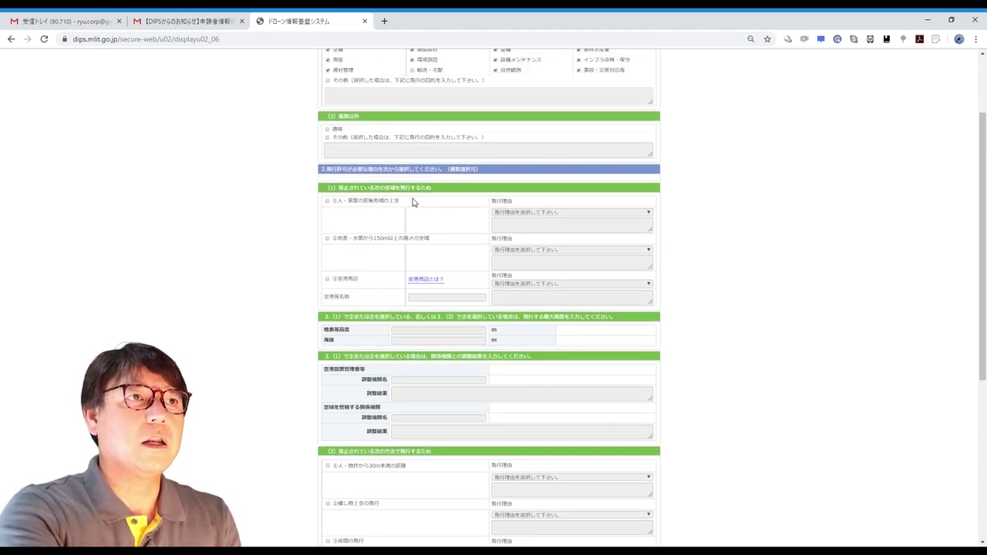
pyautogui.click(327, 201)
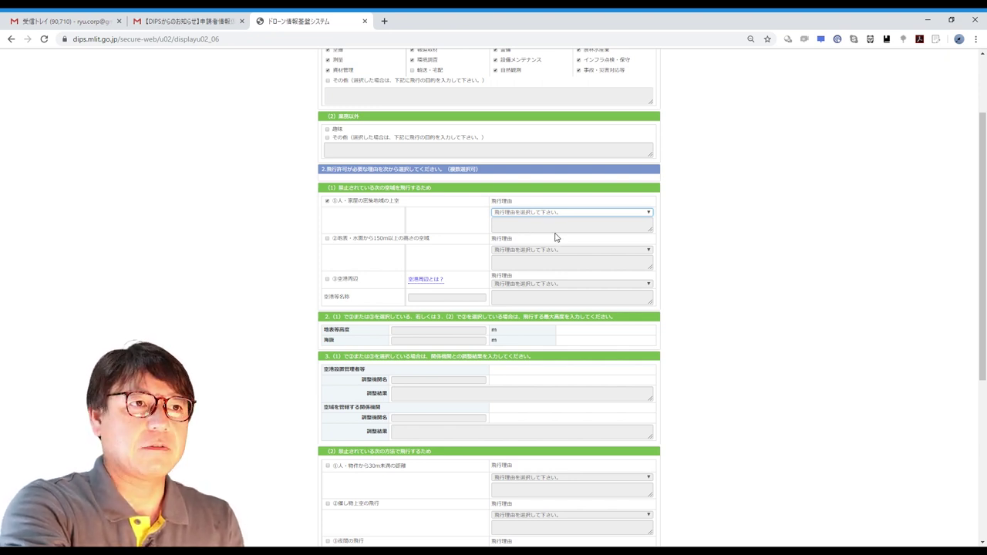
# Step: Select ①人・物件から30m未満の距離 and ③夜間の飛行 as prohibited flight methods, each with the reason 飛行の目的と同じ
pyautogui.scroll(-4, 556, 237)
pyautogui.click(328, 173)
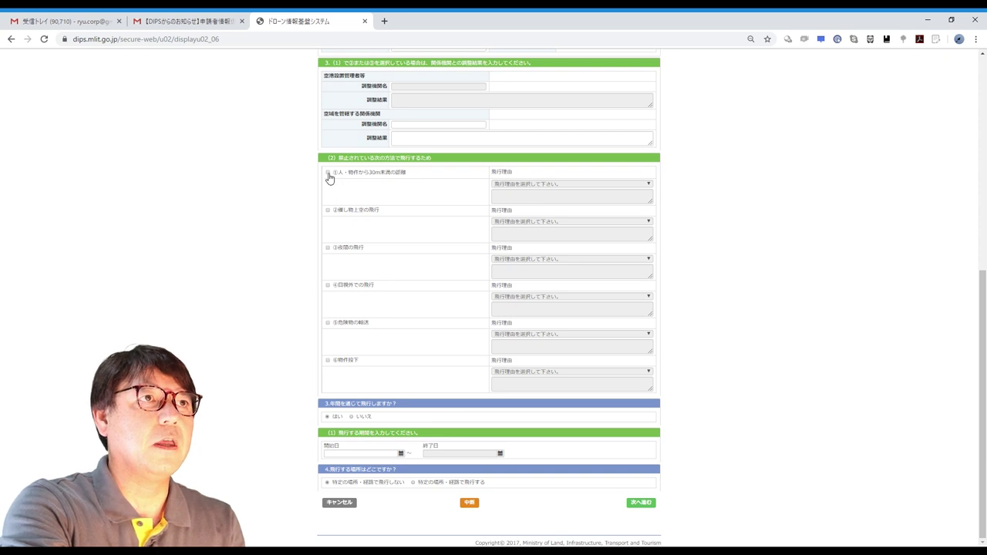
pyautogui.click(648, 185)
pyautogui.click(610, 203)
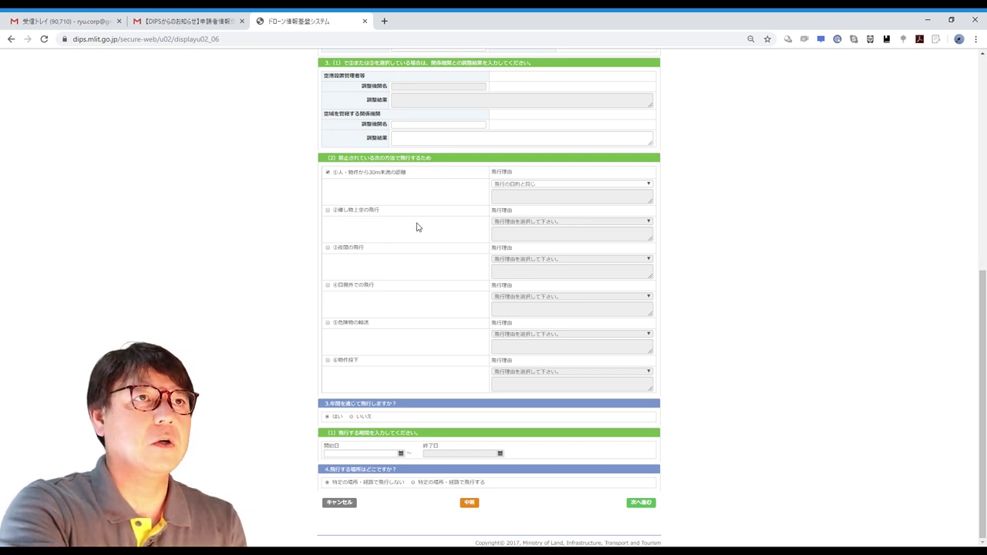
pyautogui.click(328, 248)
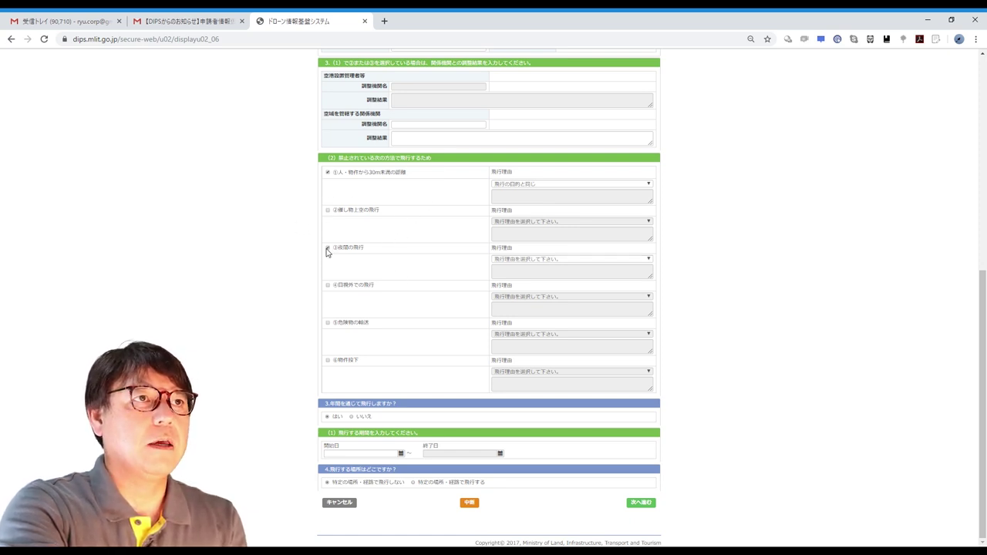
pyautogui.click(639, 276)
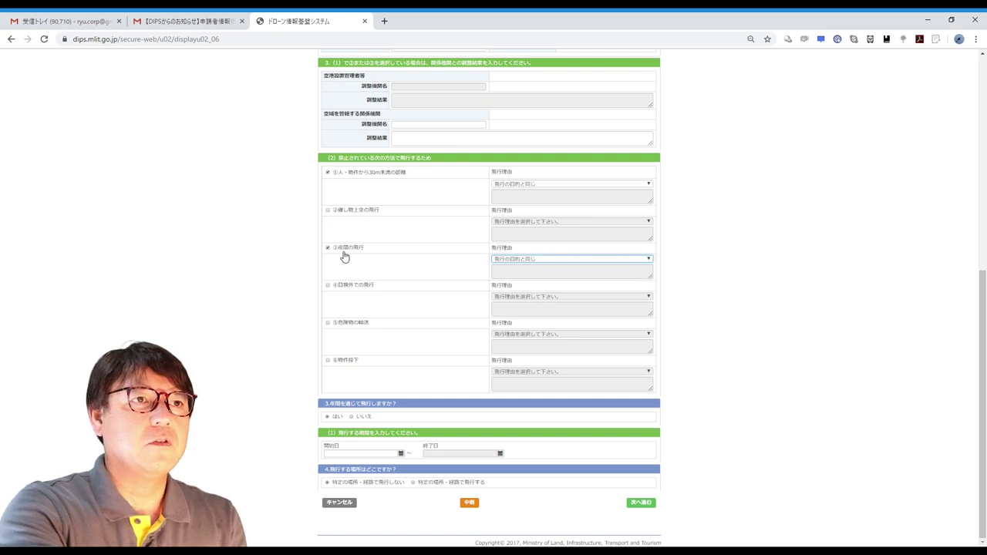
# Step: Select ④目視外での飛行 and ⑥物件投下 as prohibited flight methods, each with the reason 飛行の目的と同じ
pyautogui.click(328, 285)
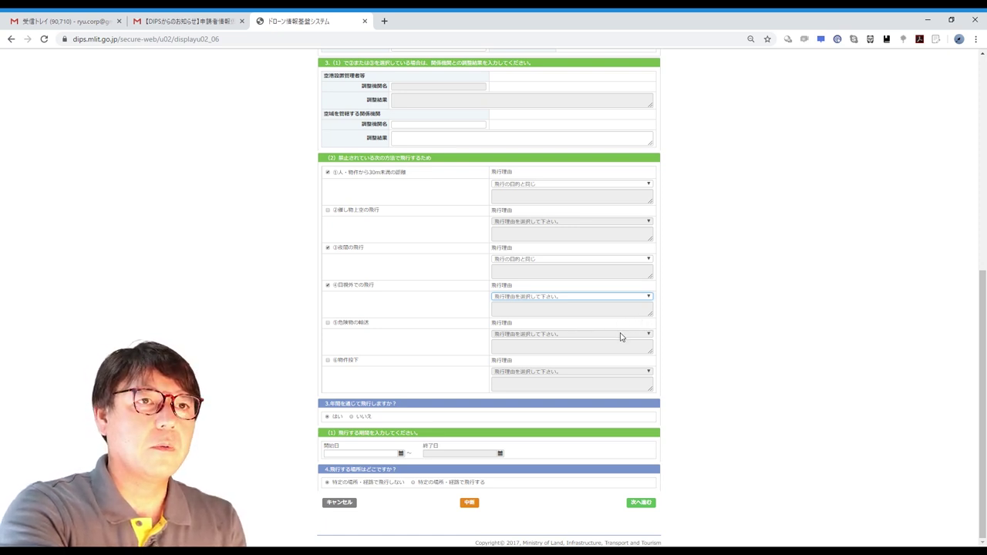
pyautogui.scroll(5, 777, 347)
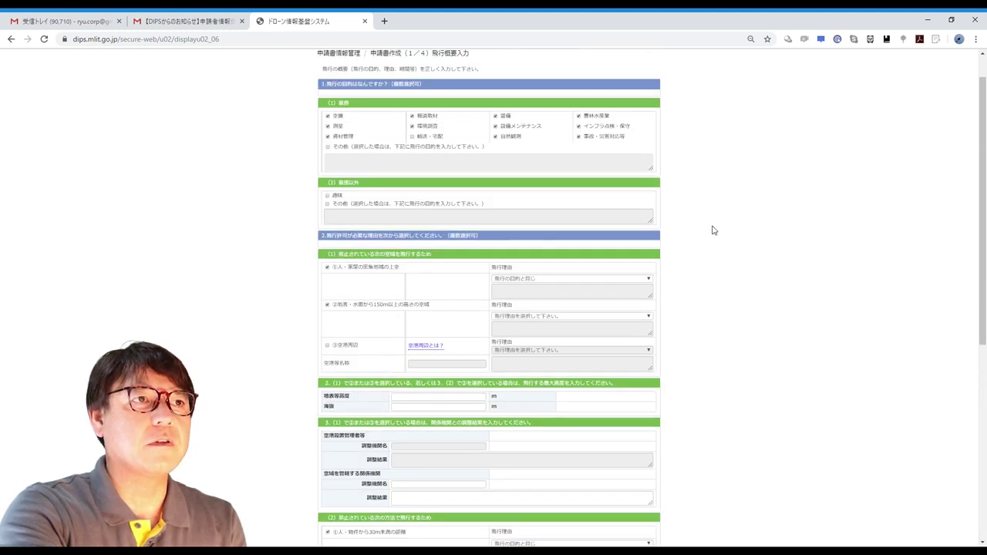
pyautogui.scroll(-5, 797, 375)
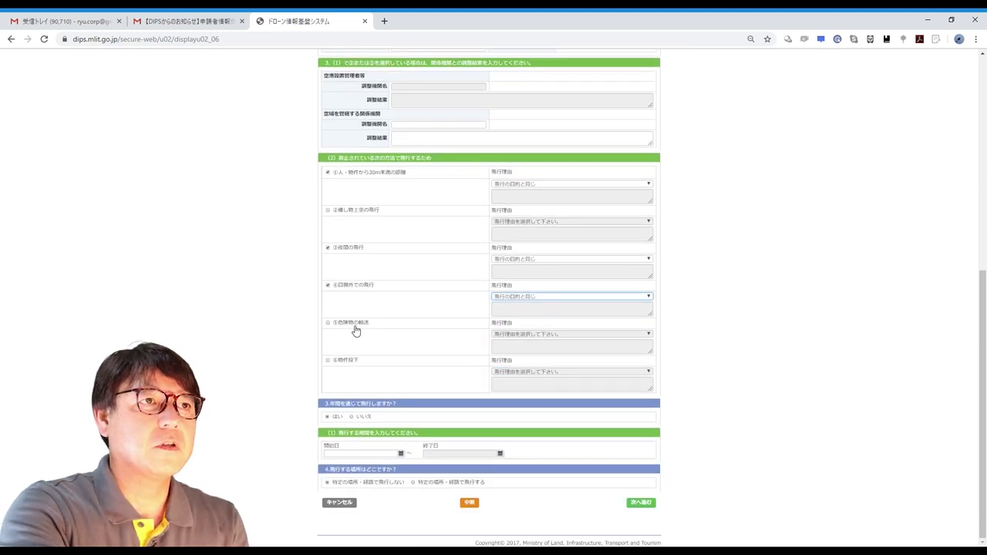
pyautogui.click(329, 361)
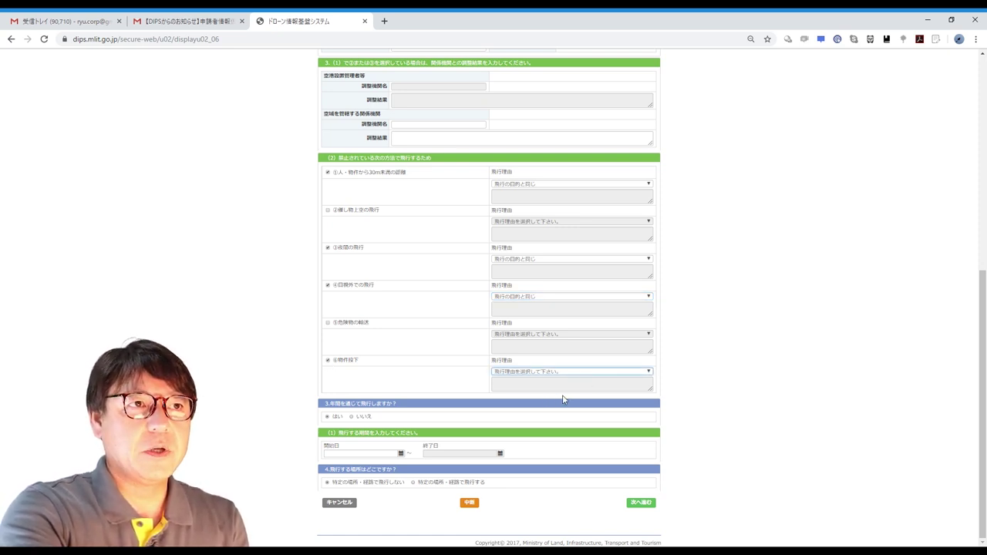
pyautogui.press('Down')
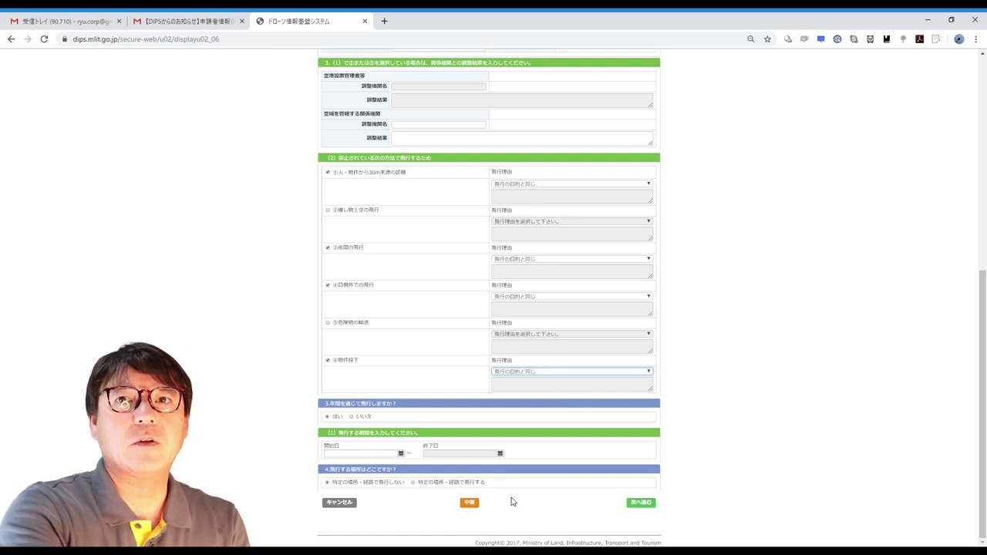
# Step: Set the start date of the flight period to 2019/08/22
pyautogui.click(402, 454)
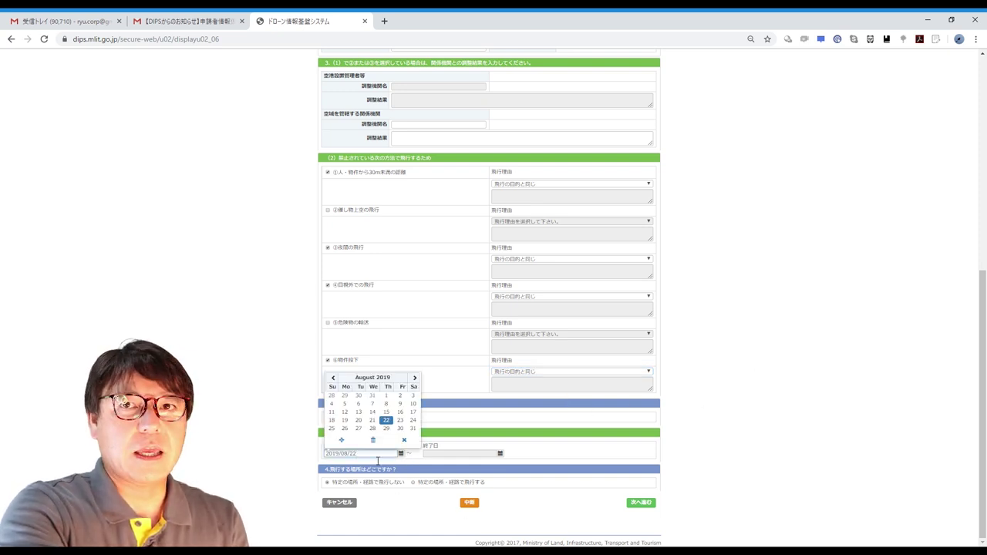
pyautogui.click(387, 423)
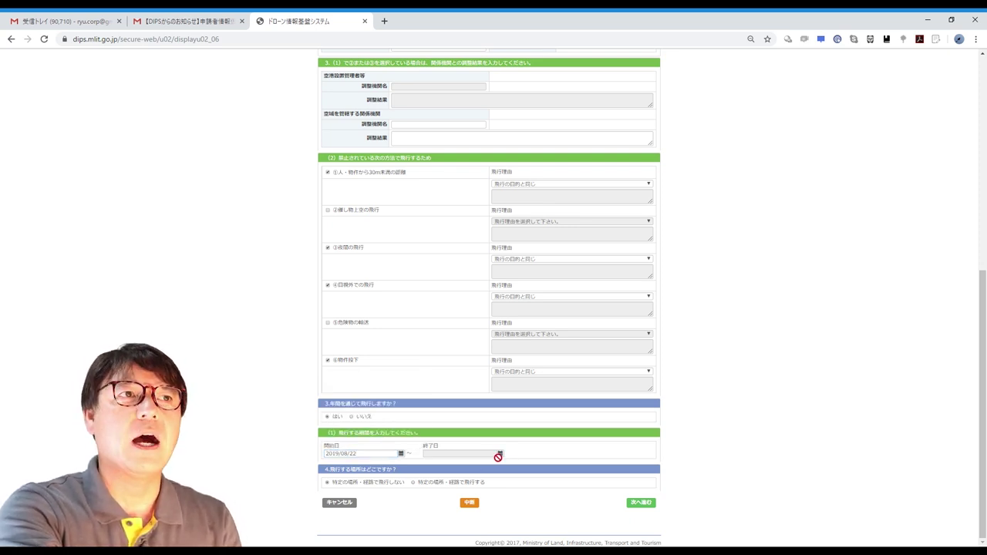
pyautogui.click(400, 454)
pyautogui.click(401, 454)
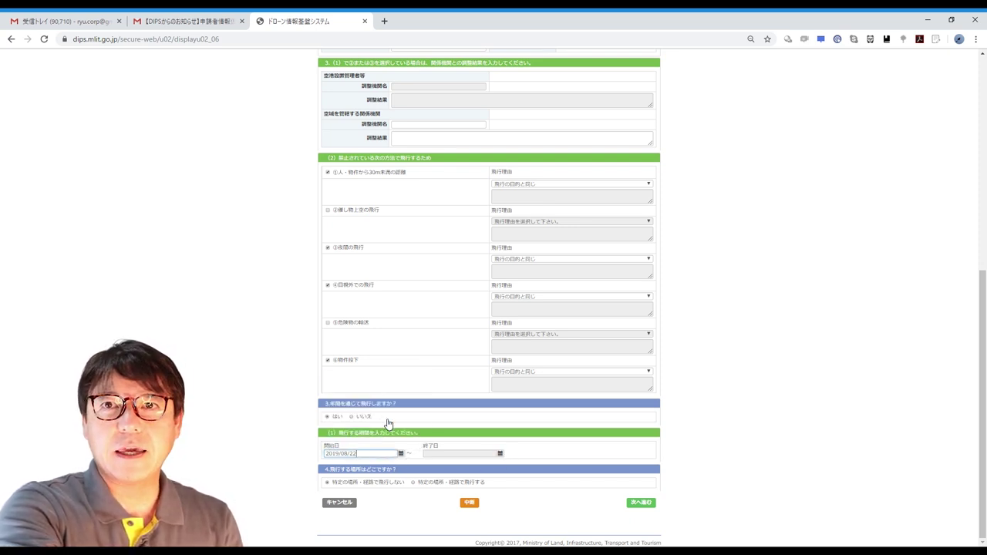
pyautogui.click(401, 455)
pyautogui.click(378, 430)
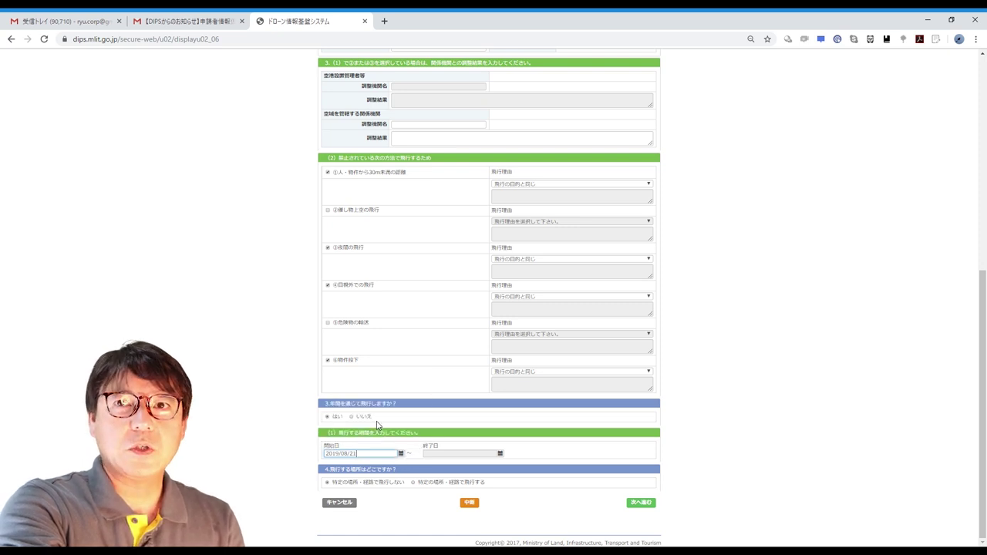
pyautogui.click(401, 455)
pyautogui.click(589, 426)
pyautogui.scroll(5, 694, 409)
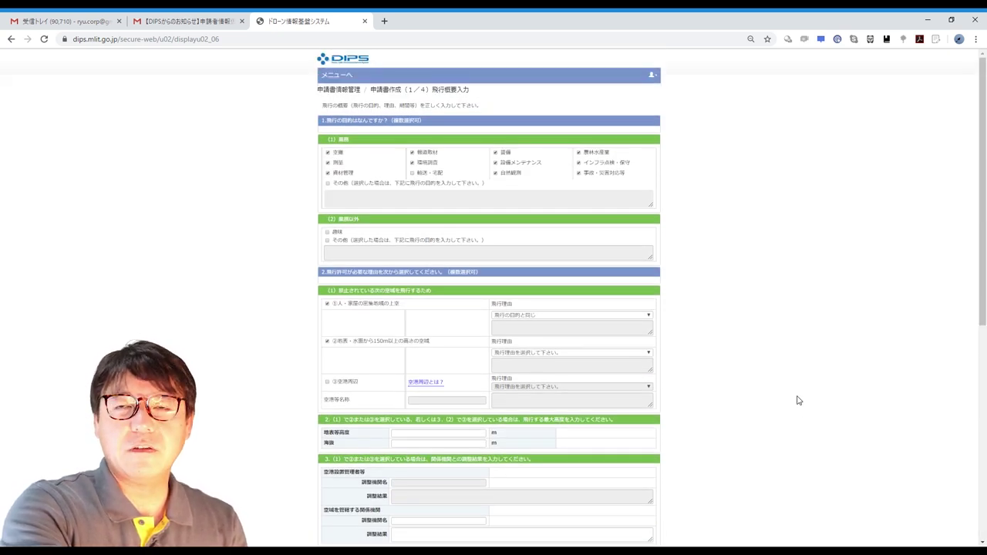
pyautogui.scroll(-5, 798, 400)
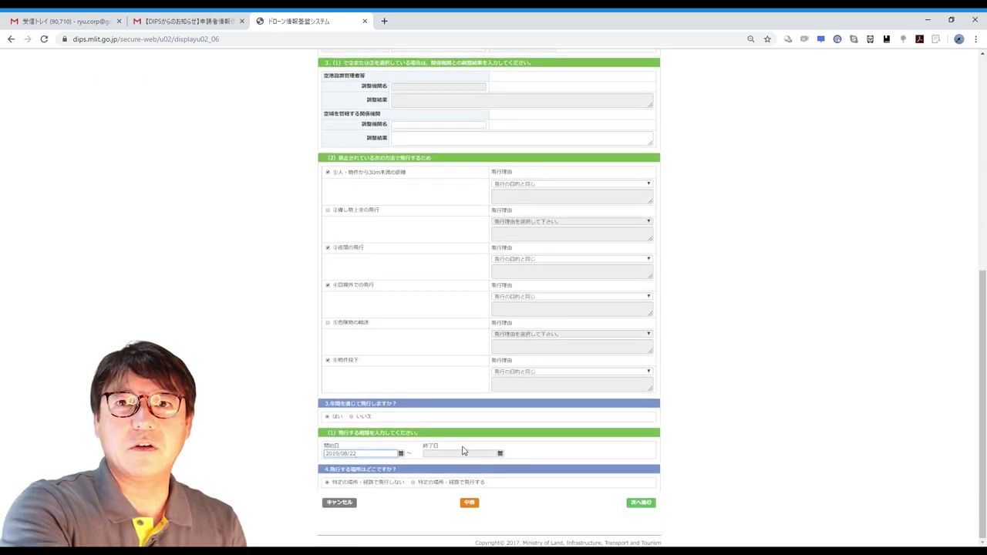
pyautogui.click(462, 458)
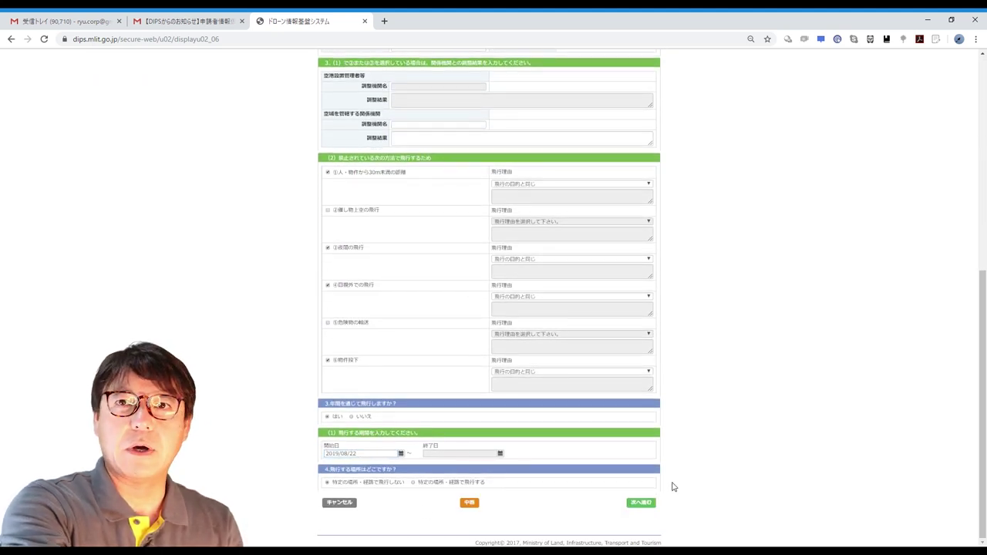
# Step: Change the flight period's start date to 2019/09/13 and proceed to the flight details page (2/4)
pyautogui.click(401, 454)
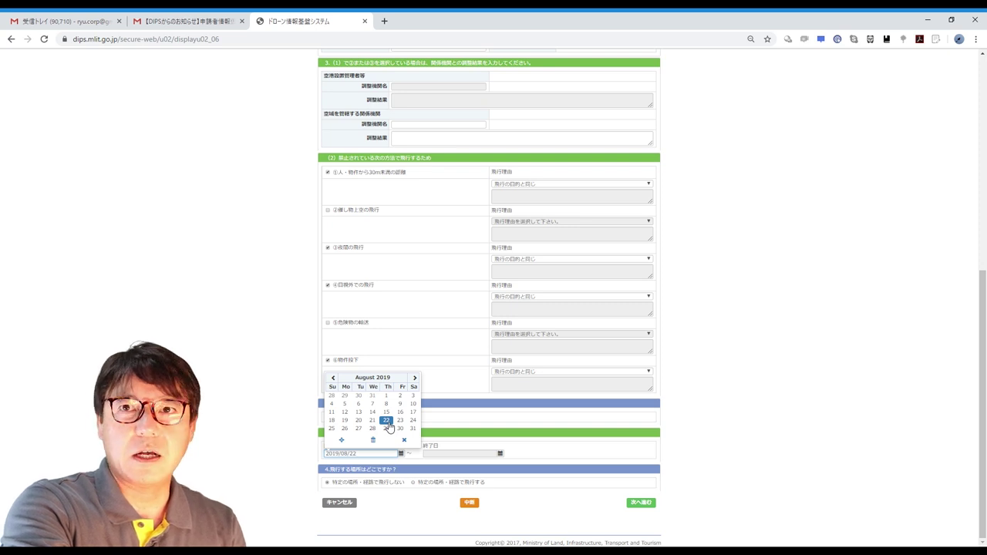
pyautogui.click(415, 378)
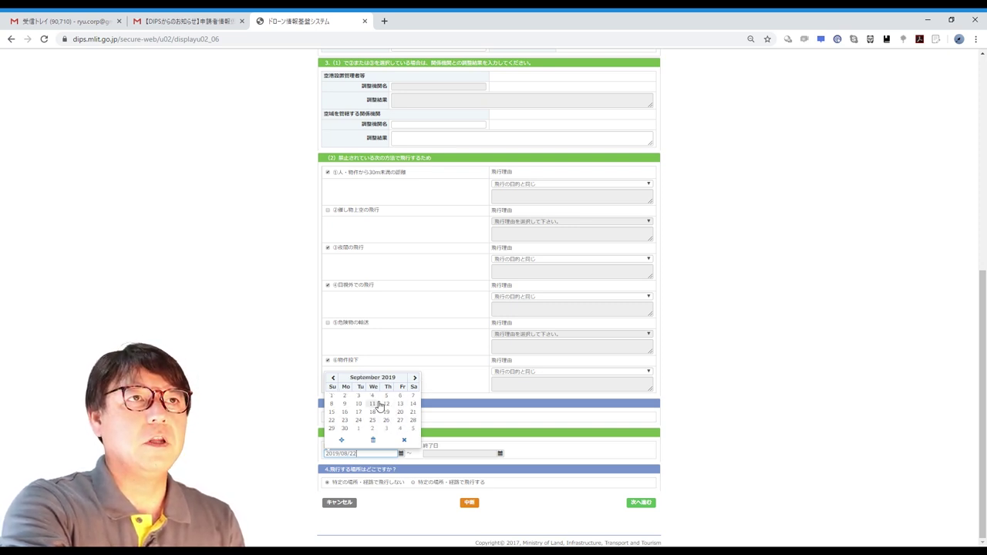
pyautogui.click(401, 402)
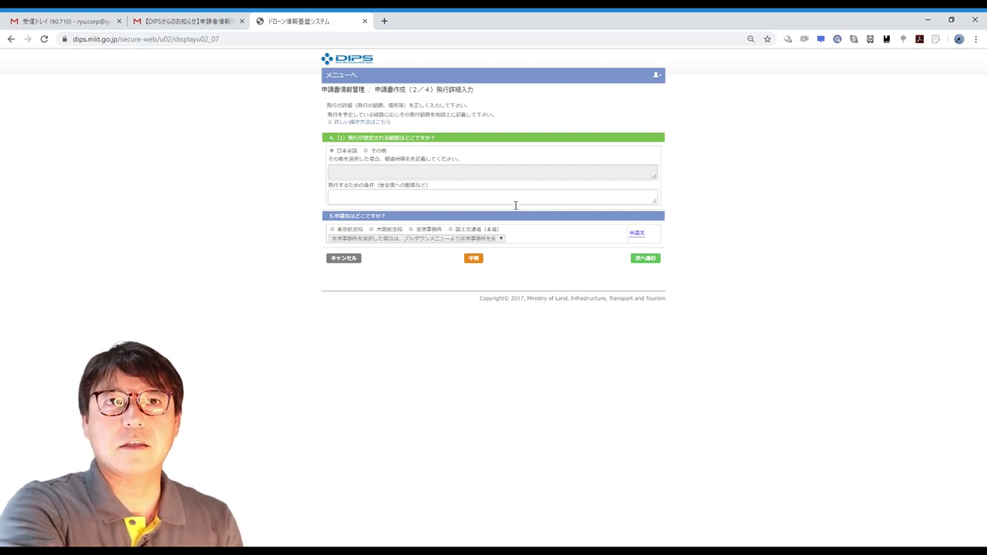
# Step: Set the expected flight range to 日本全国 with 東京航空局 as the application destination, and proceed to page 3/4
pyautogui.click(366, 152)
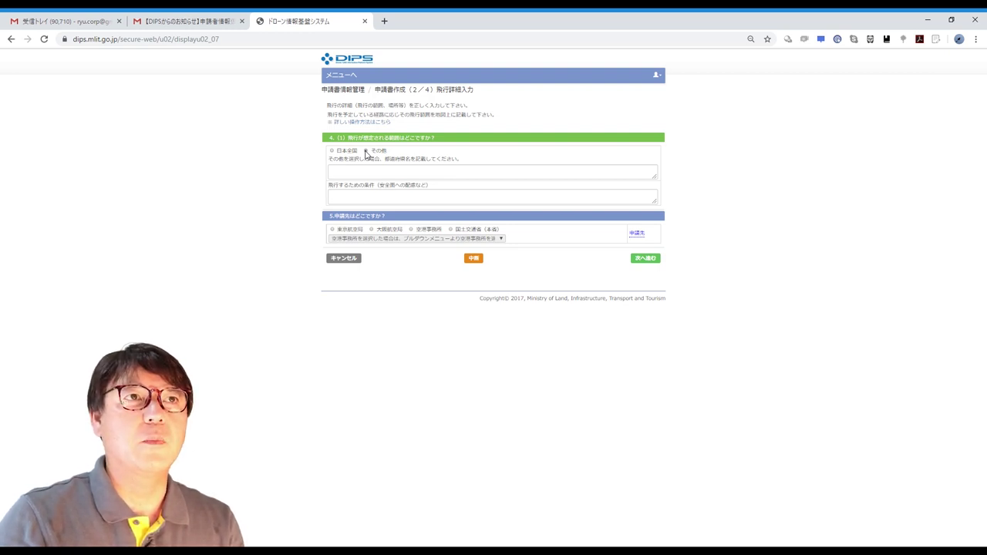
pyautogui.click(367, 152)
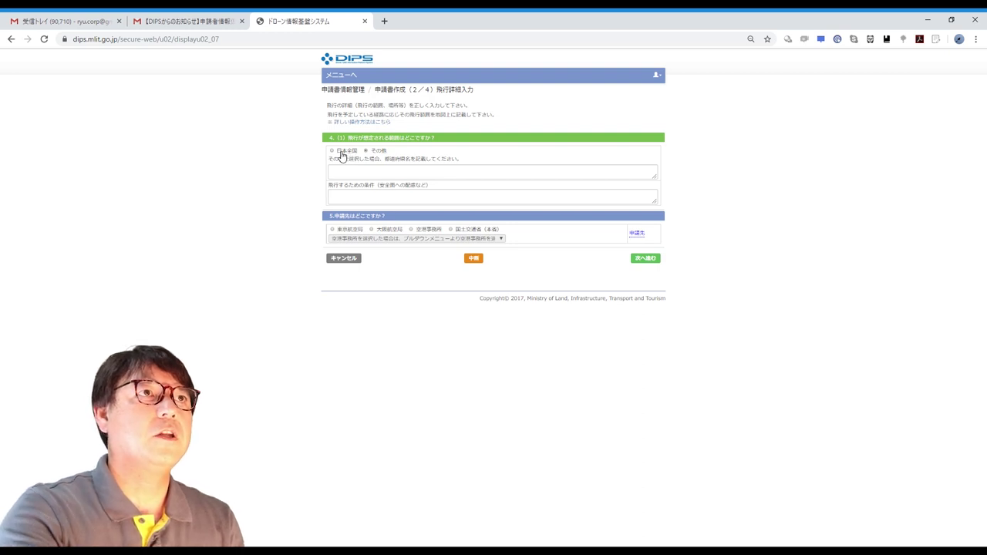
pyautogui.click(331, 152)
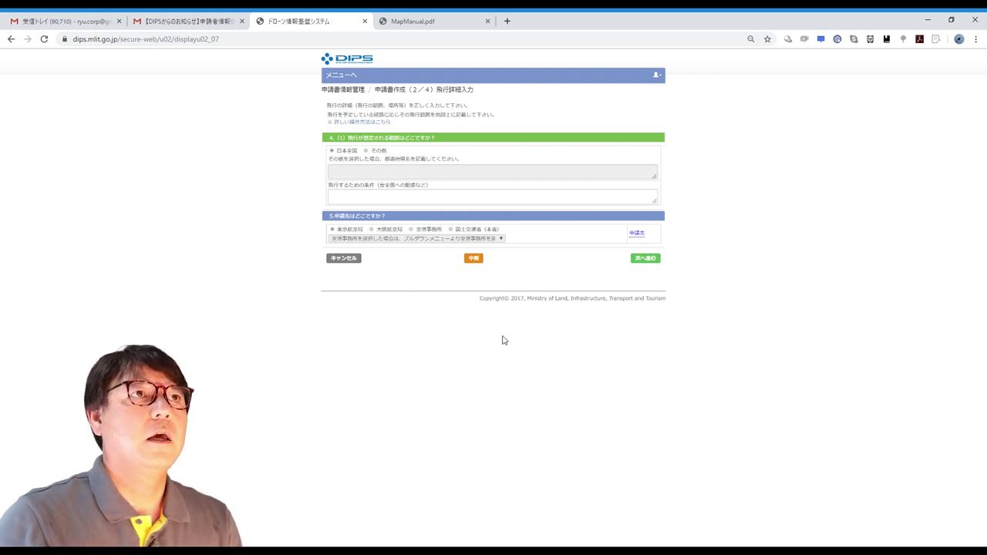
pyautogui.click(653, 264)
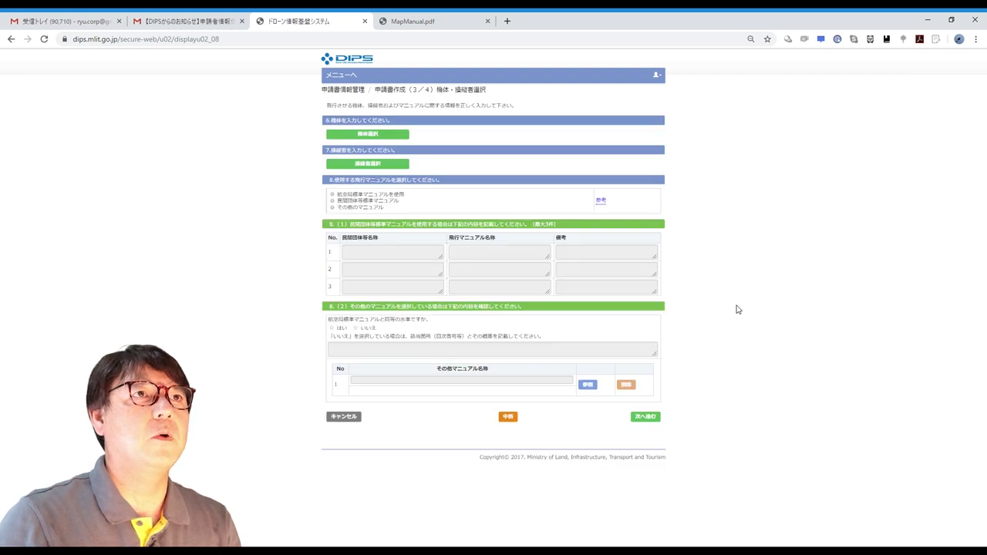
# Step: Add all registered aircraft (全選択) to the application's aircraft list and try to register the selection
pyautogui.click(398, 134)
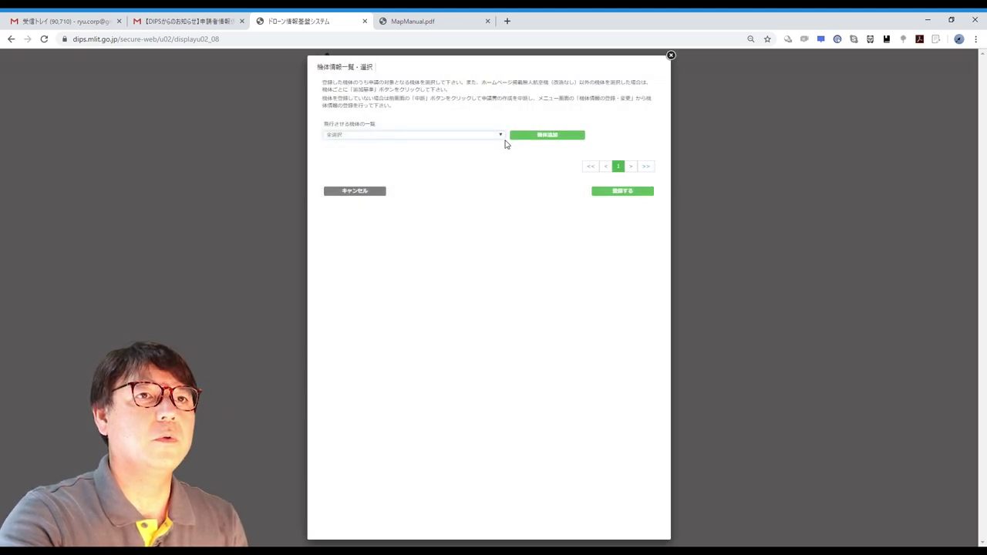
pyautogui.click(622, 190)
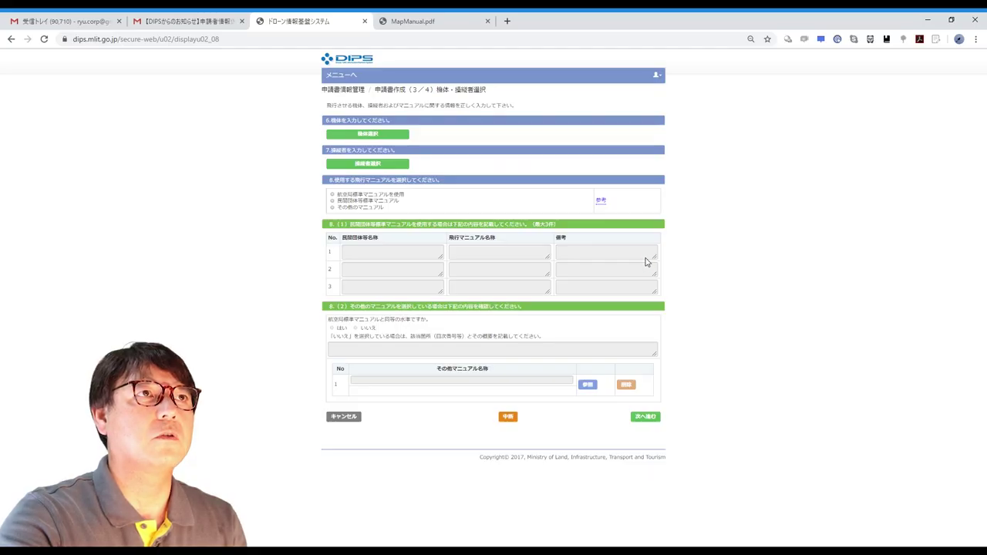
pyautogui.click(395, 135)
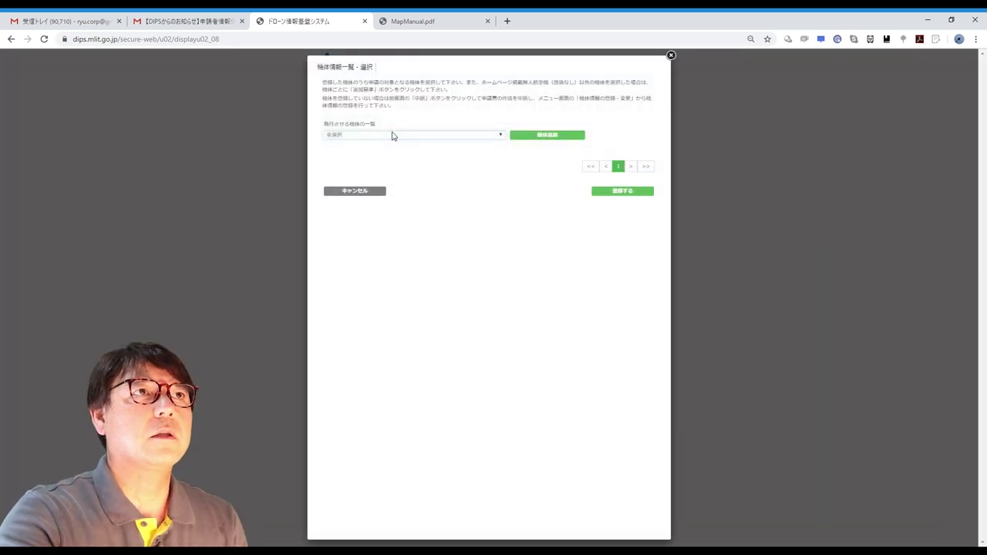
pyautogui.click(554, 137)
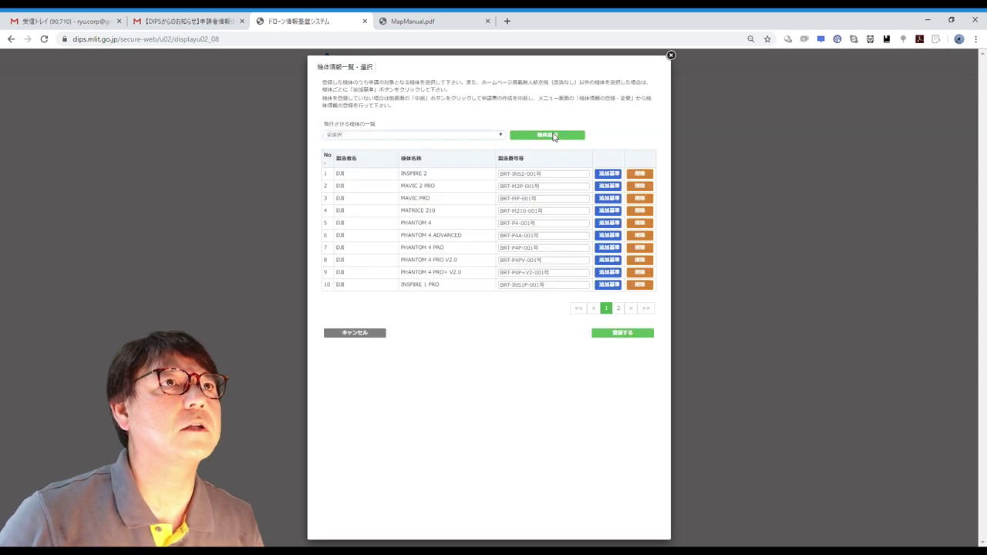
pyautogui.click(630, 333)
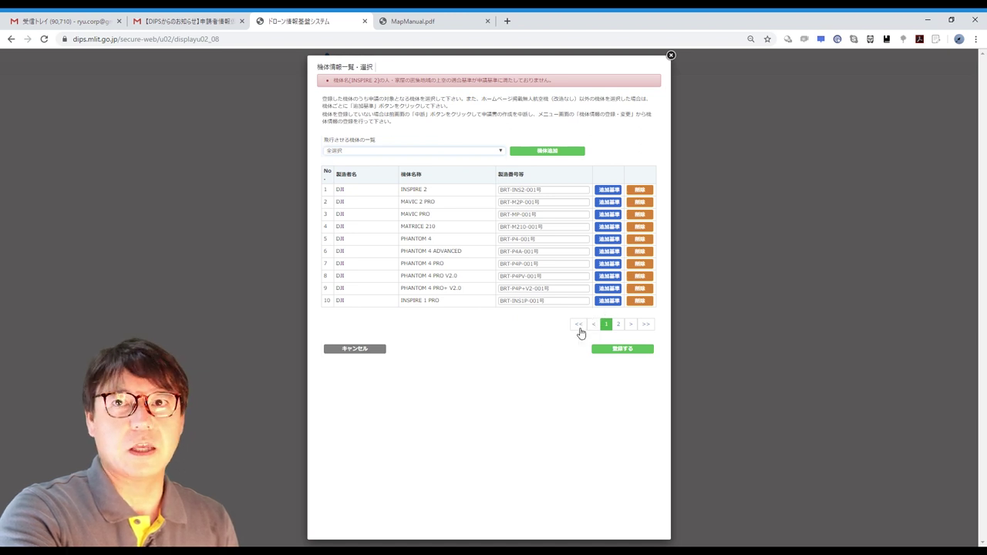
# Step: Register additional criteria for the first listed aircraft, with assistants instead of propeller guards and the manufacturer-specified autopilot and genuine camera
pyautogui.click(640, 190)
pyautogui.click(609, 190)
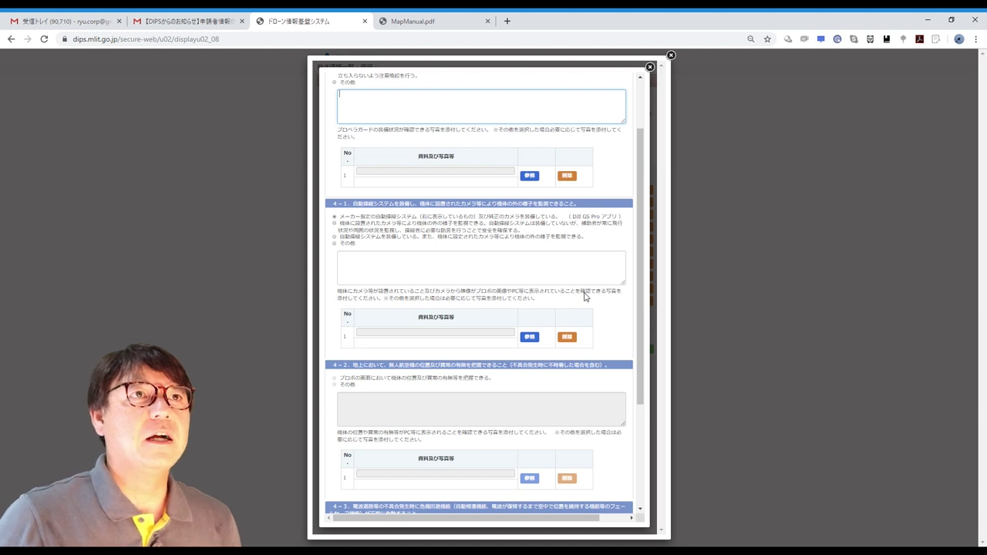
pyautogui.scroll(3, 584, 297)
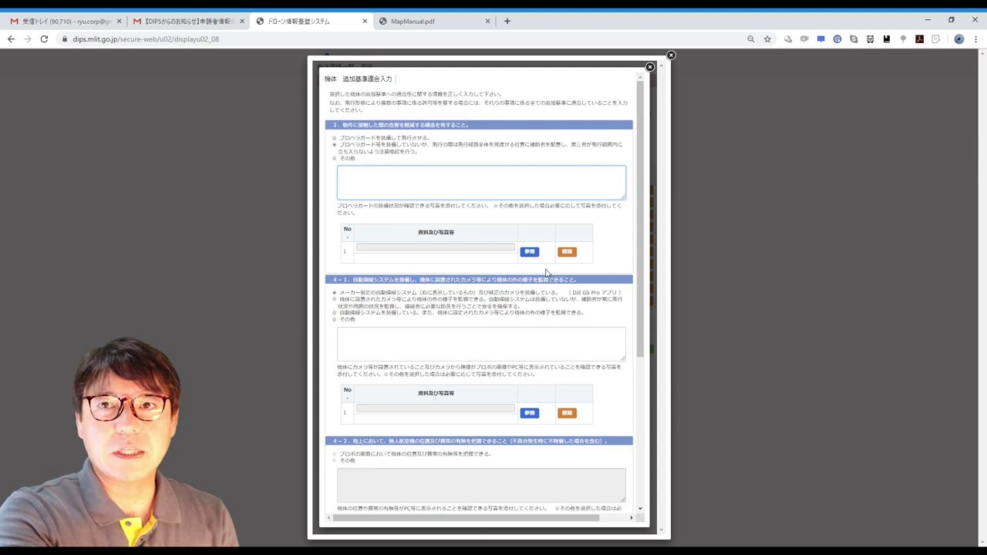
pyautogui.scroll(-1, 599, 316)
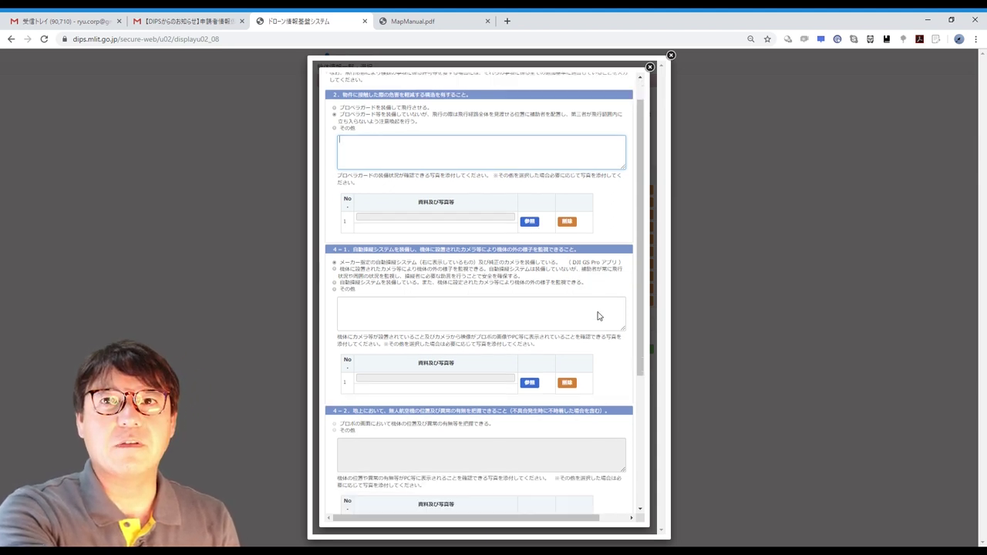
pyautogui.scroll(-5, 600, 316)
pyautogui.scroll(-1, 599, 316)
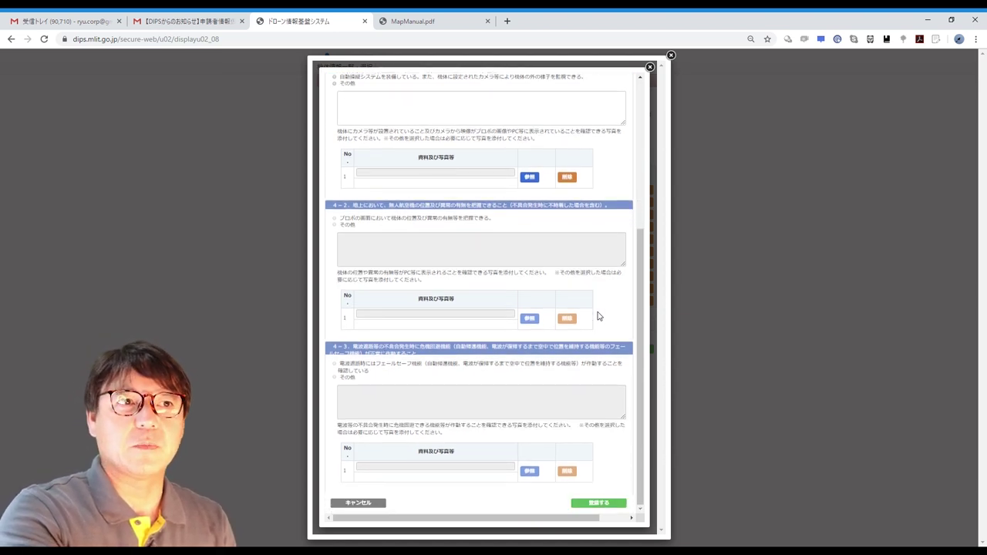
pyautogui.click(604, 505)
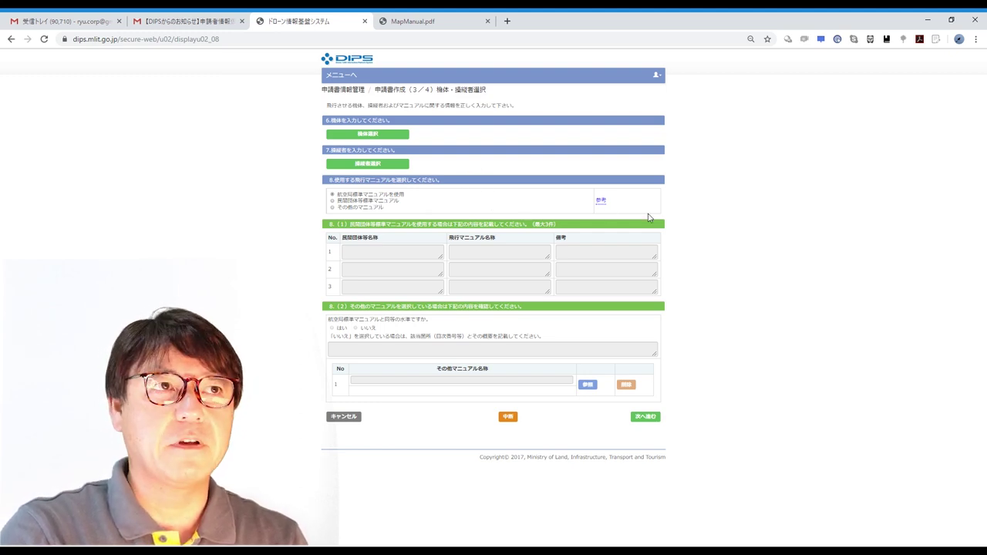
# Step: Select 民間団体等標準マニュアル as the flight manual and check its organization and manual name fields
pyautogui.moveTo(608, 202)
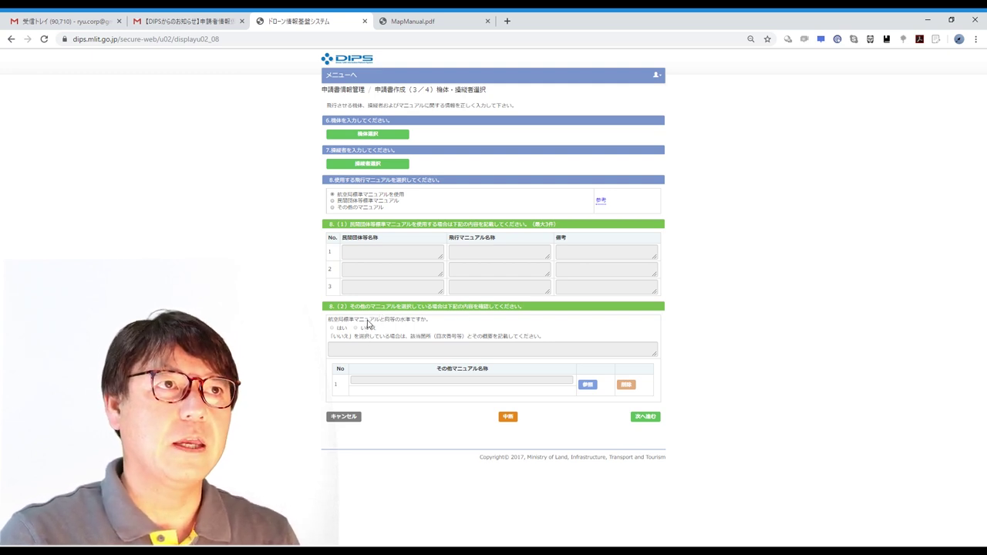
pyautogui.moveTo(350, 224); pyautogui.dragTo(389, 259)
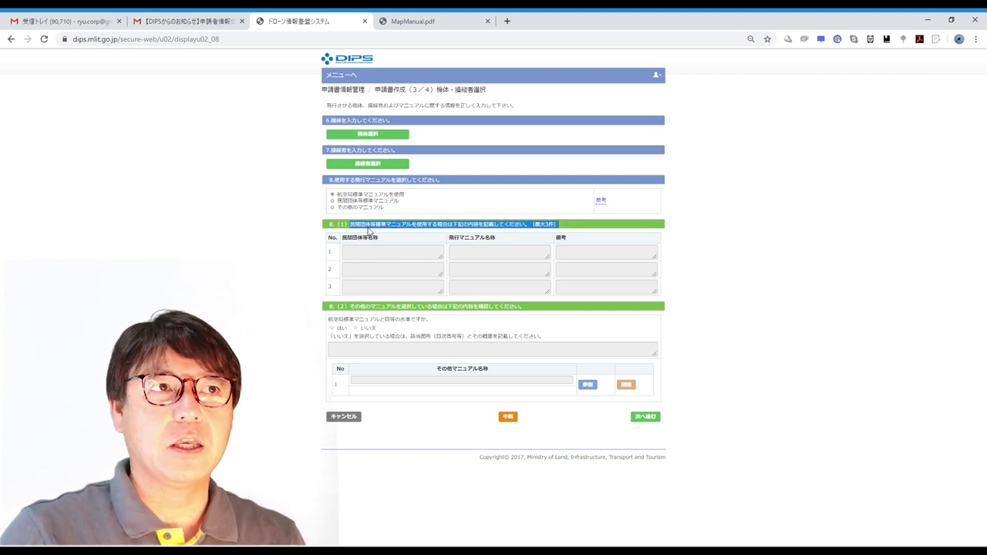
pyautogui.click(352, 200)
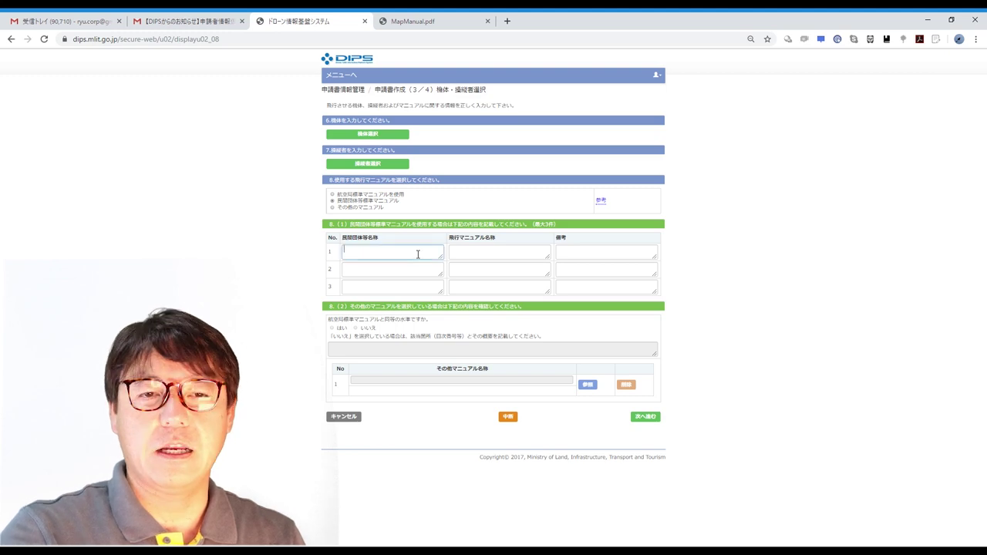
pyautogui.click(532, 253)
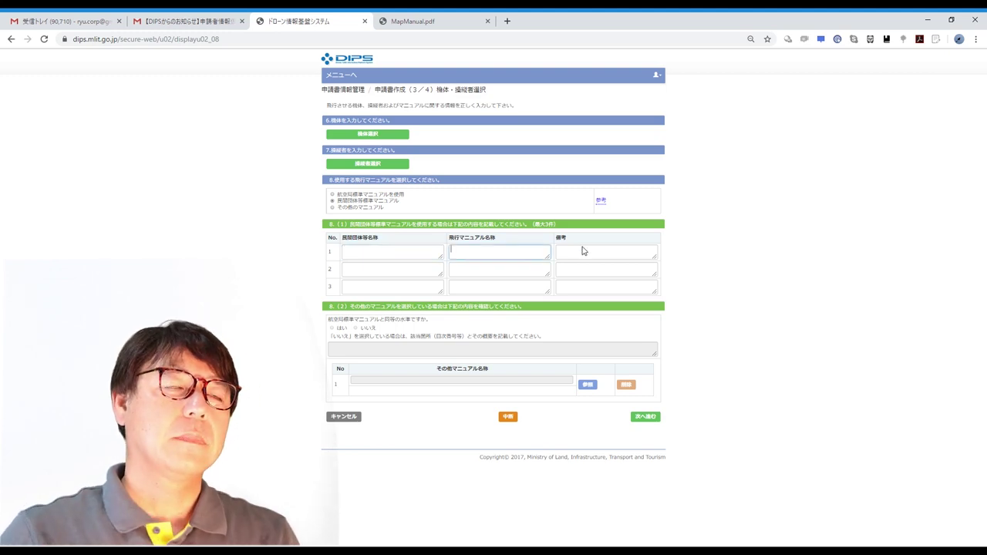
# Step: Select その他のマニュアル as the flight manual and read the question on equivalence to the 航空局標準マニュアル
pyautogui.click(357, 208)
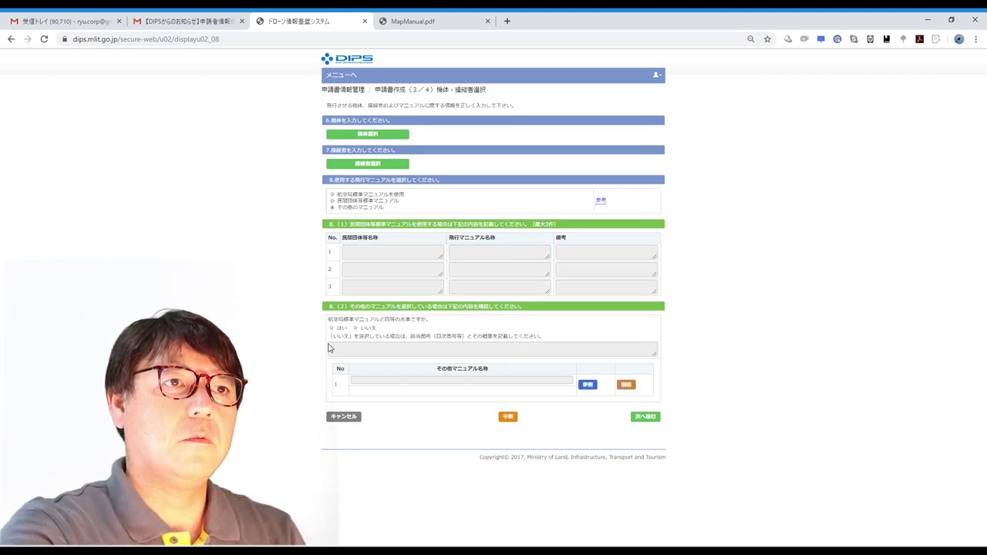
pyautogui.moveTo(433, 322); pyautogui.dragTo(322, 320)
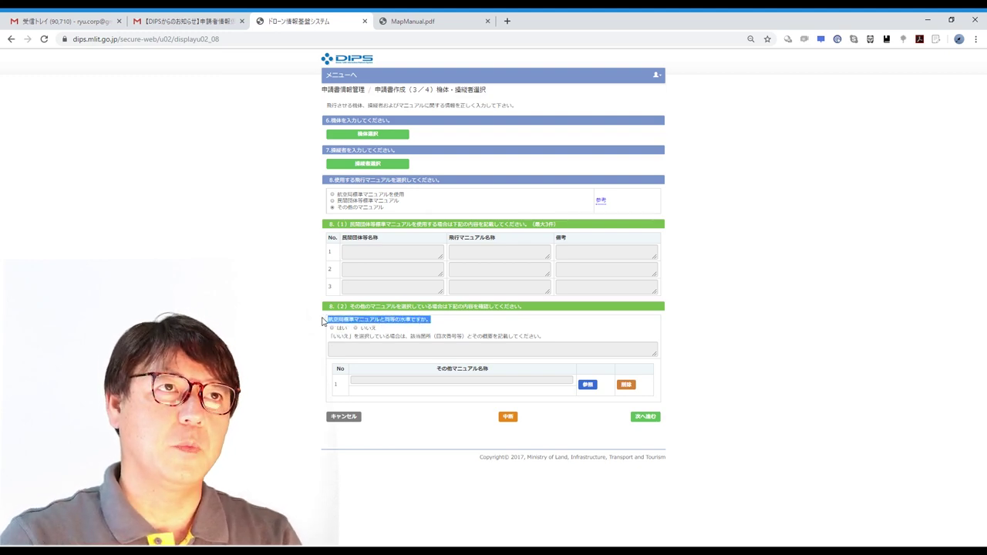
# Step: Continue to the other-details page and enter DJI 保険 as insurer, 10,000,000 yen each for 対人 and 対物, and 電子許可書 as permit format
pyautogui.click(652, 417)
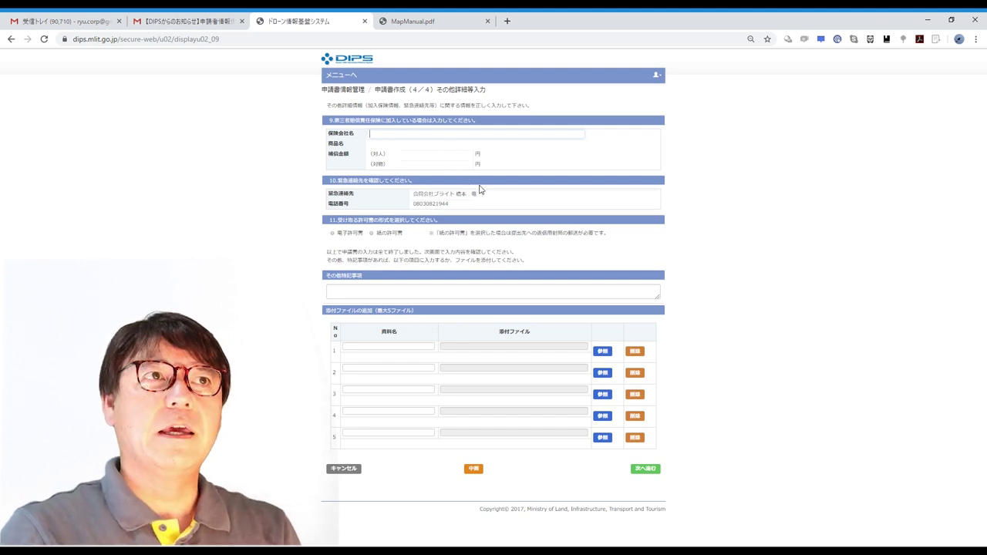
pyautogui.write('DJI 保険')
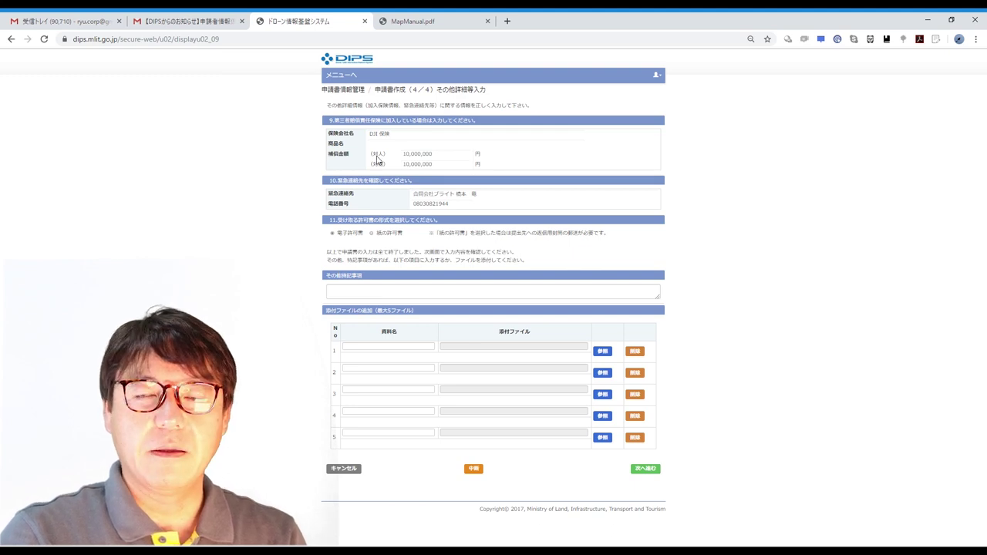
pyautogui.click(646, 470)
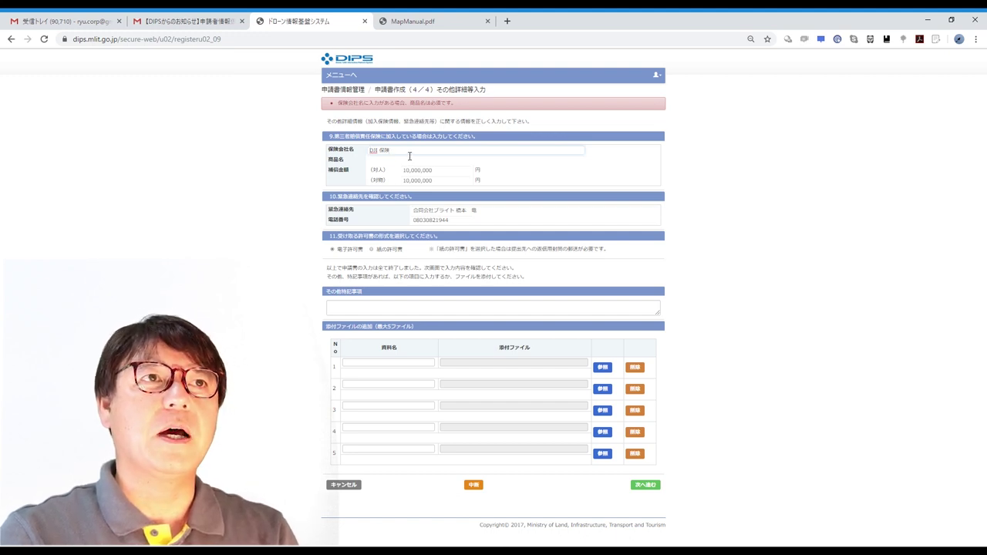
# Step: Enter DJI保険 as the insurance product name (商品名) and proceed to the application content confirmation
pyautogui.click(395, 165)
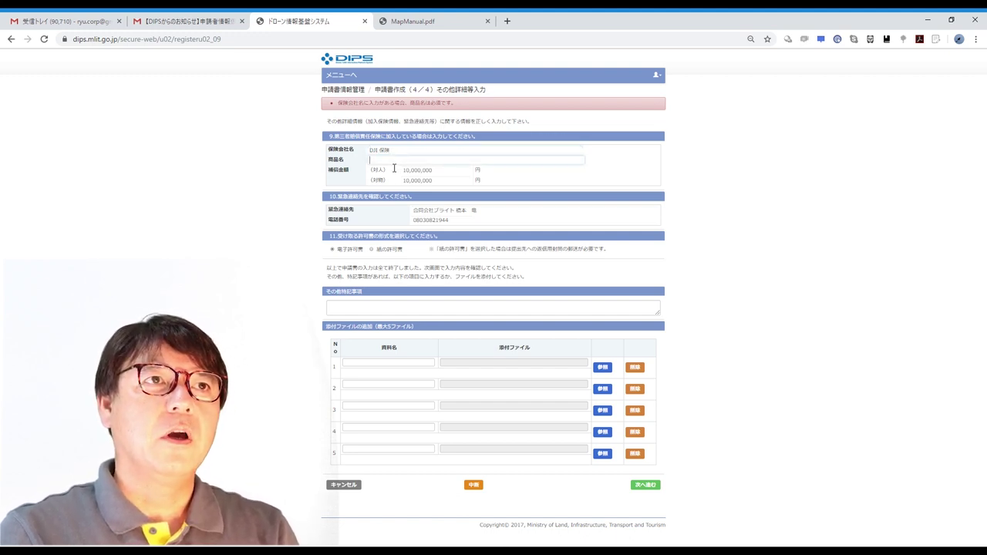
pyautogui.write('DJIほ')
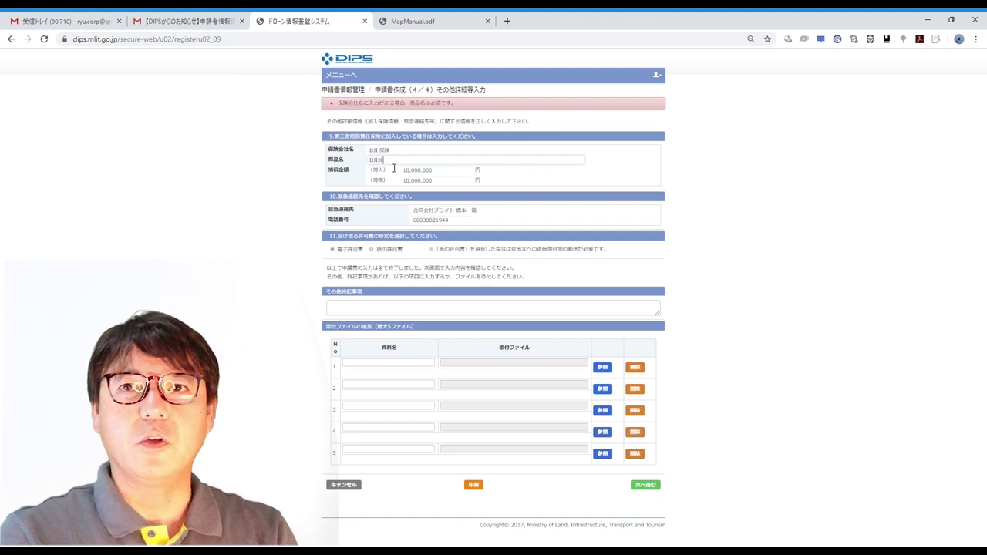
pyautogui.write('けn')
pyautogui.press('space')
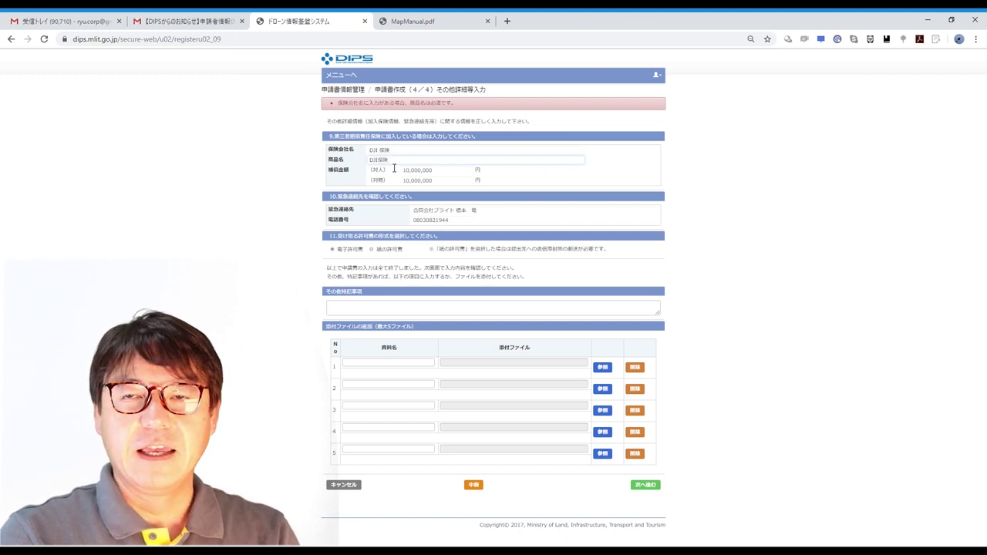
pyautogui.click(652, 488)
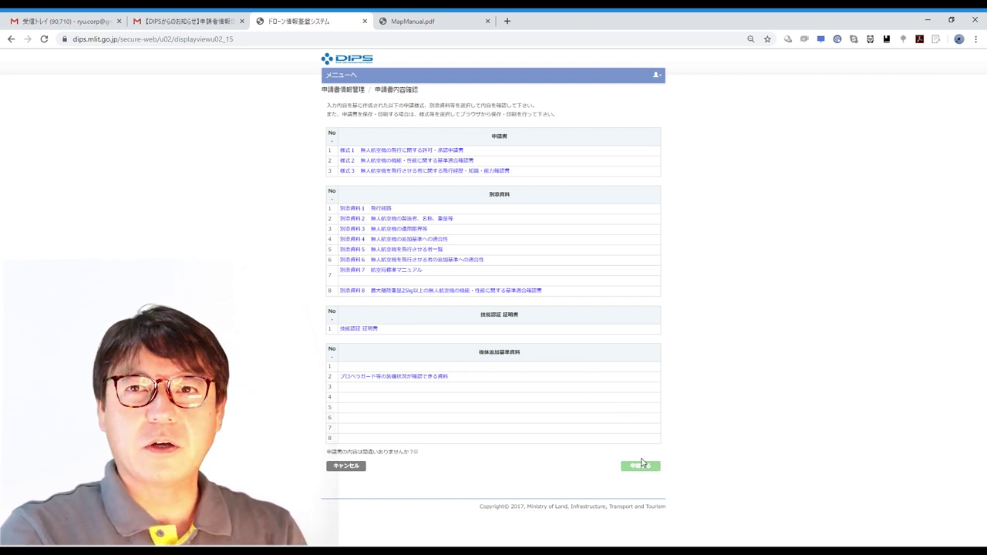
# Step: Toggle the confirmation that the application content is correct to check how it affects the 申請する option, leaving it ticked
pyautogui.click(415, 453)
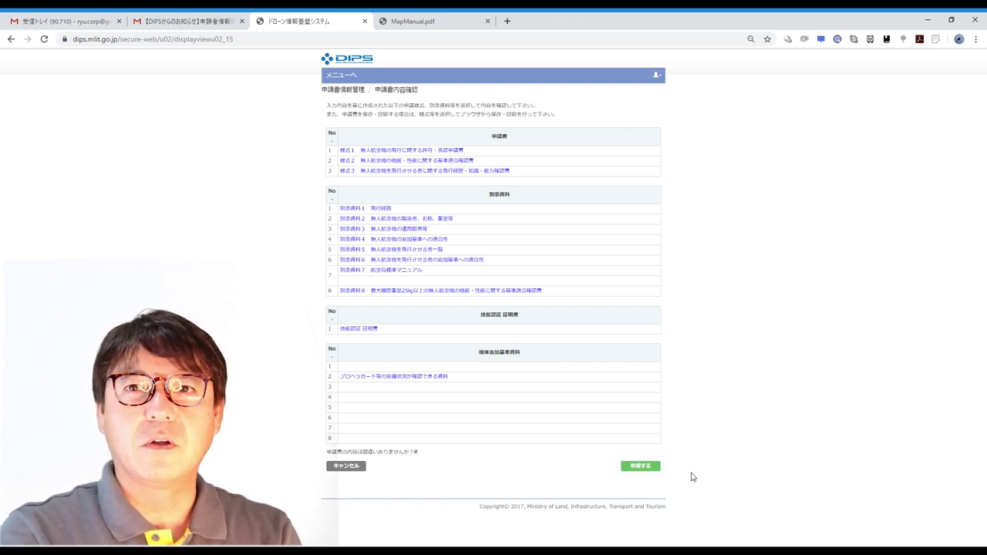
pyautogui.click(415, 452)
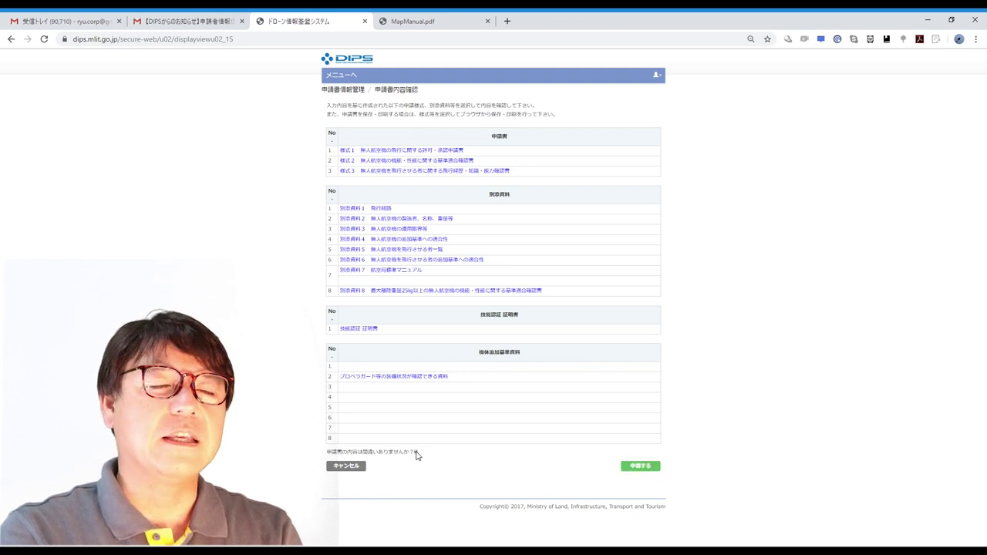
pyautogui.moveTo(325, 453); pyautogui.dragTo(398, 465)
pyautogui.click(521, 454)
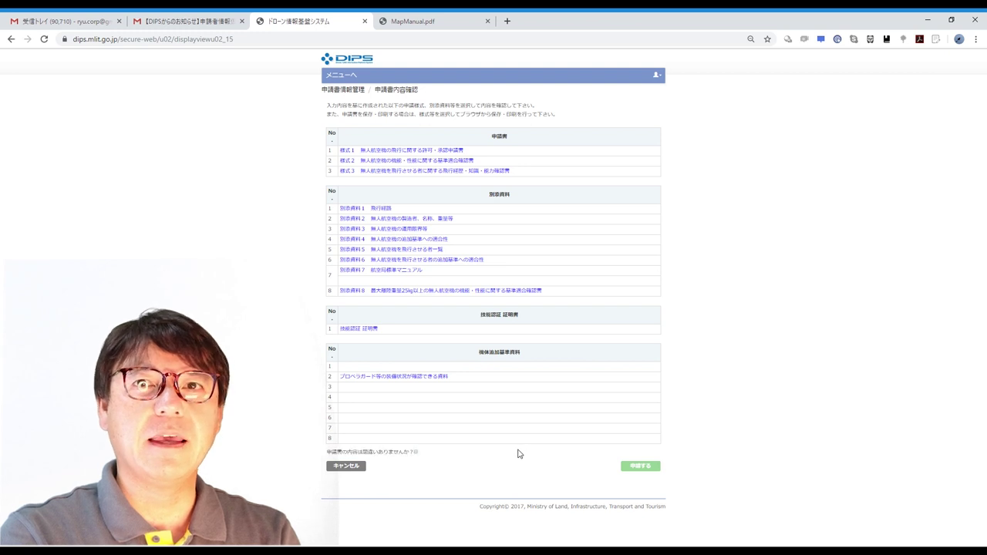
pyautogui.doubleClick(645, 472)
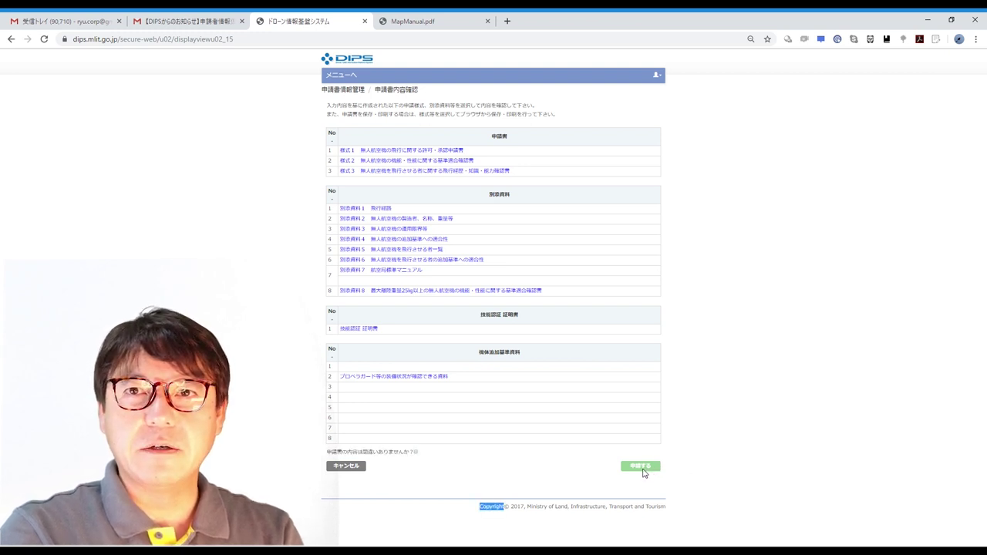
pyautogui.click(467, 466)
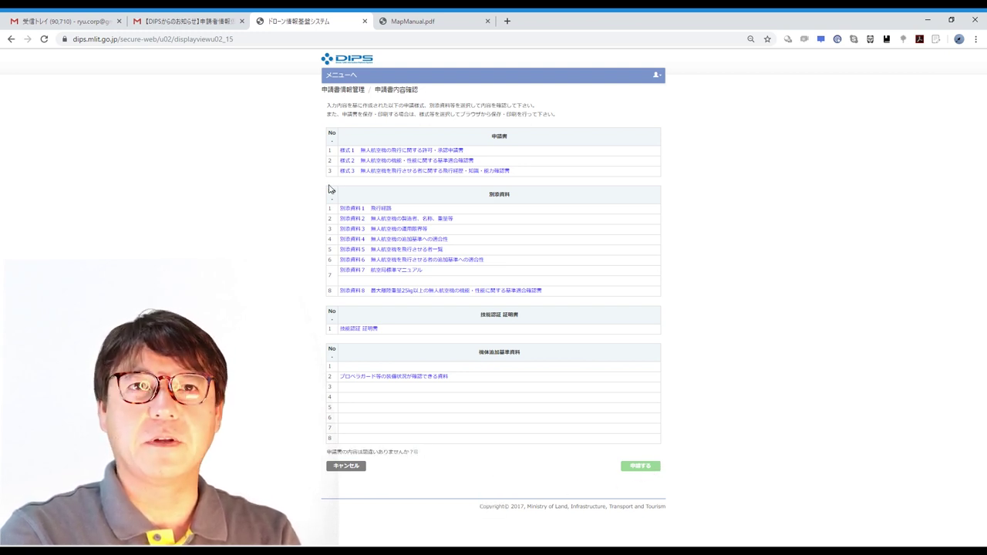
pyautogui.click(415, 453)
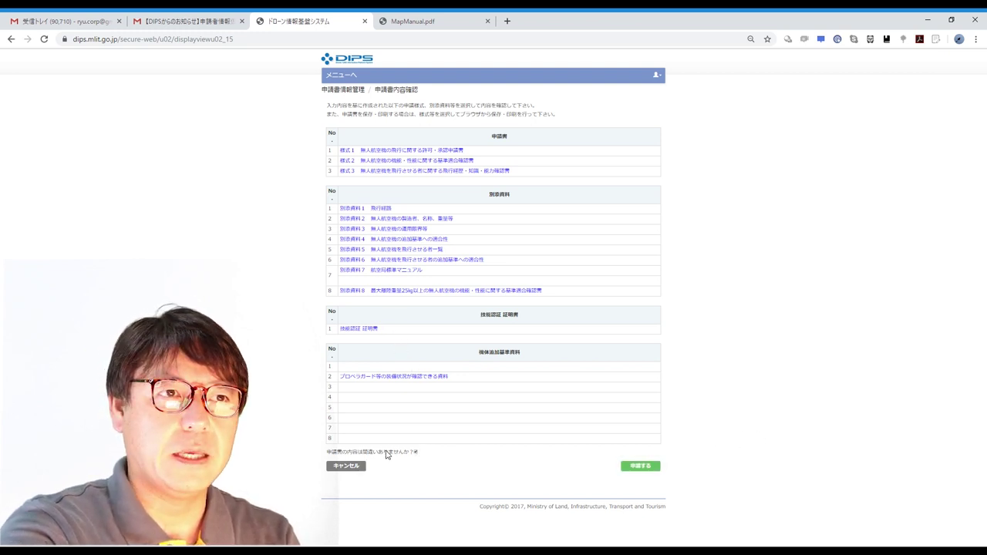
# Step: Leave the confirmation page without submitting, return to the main menu and open the application list (申請書一覧)
pyautogui.click(354, 469)
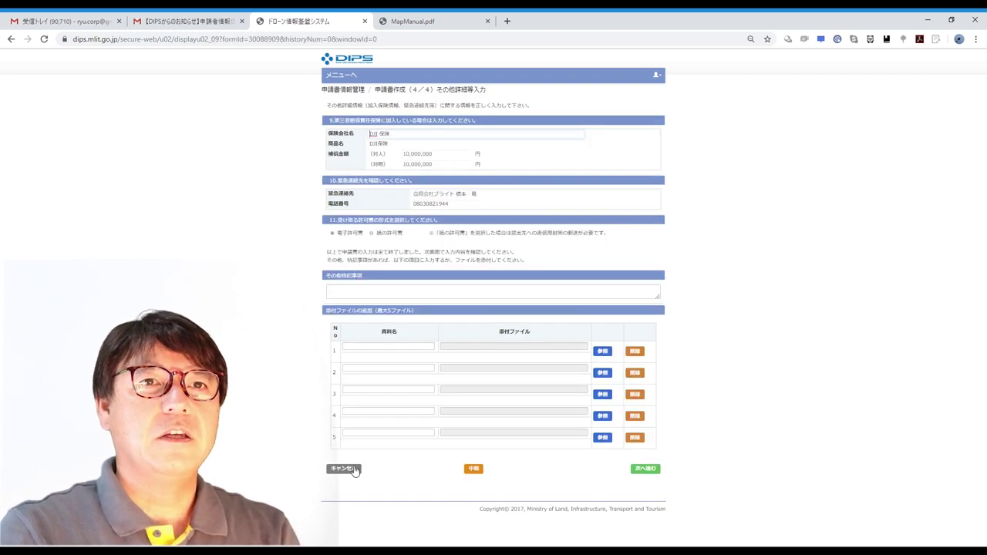
pyautogui.click(345, 77)
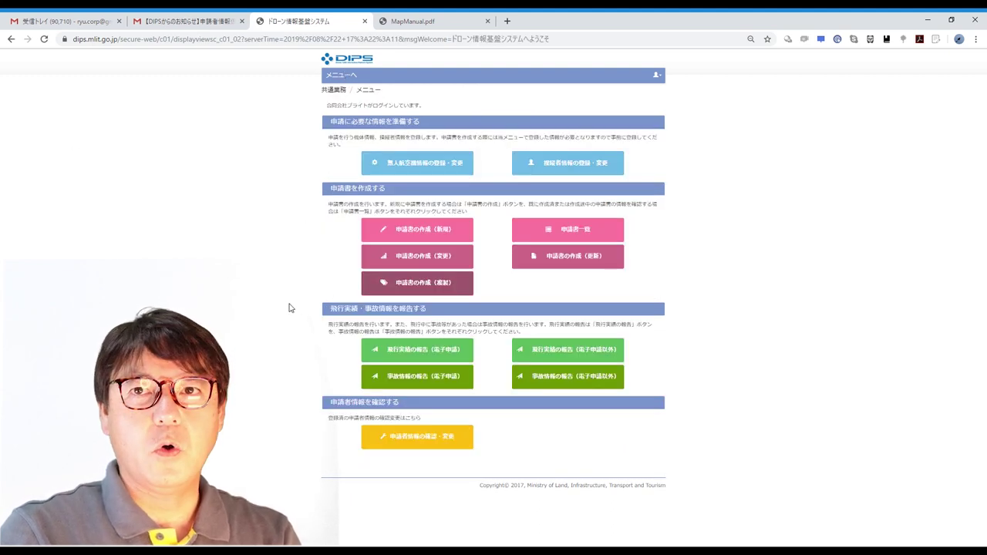
pyautogui.click(557, 234)
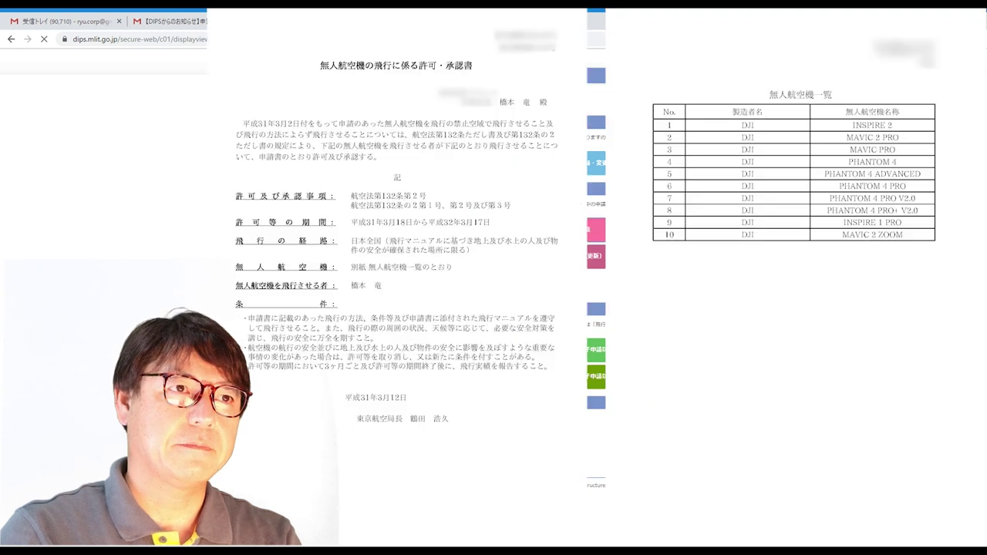